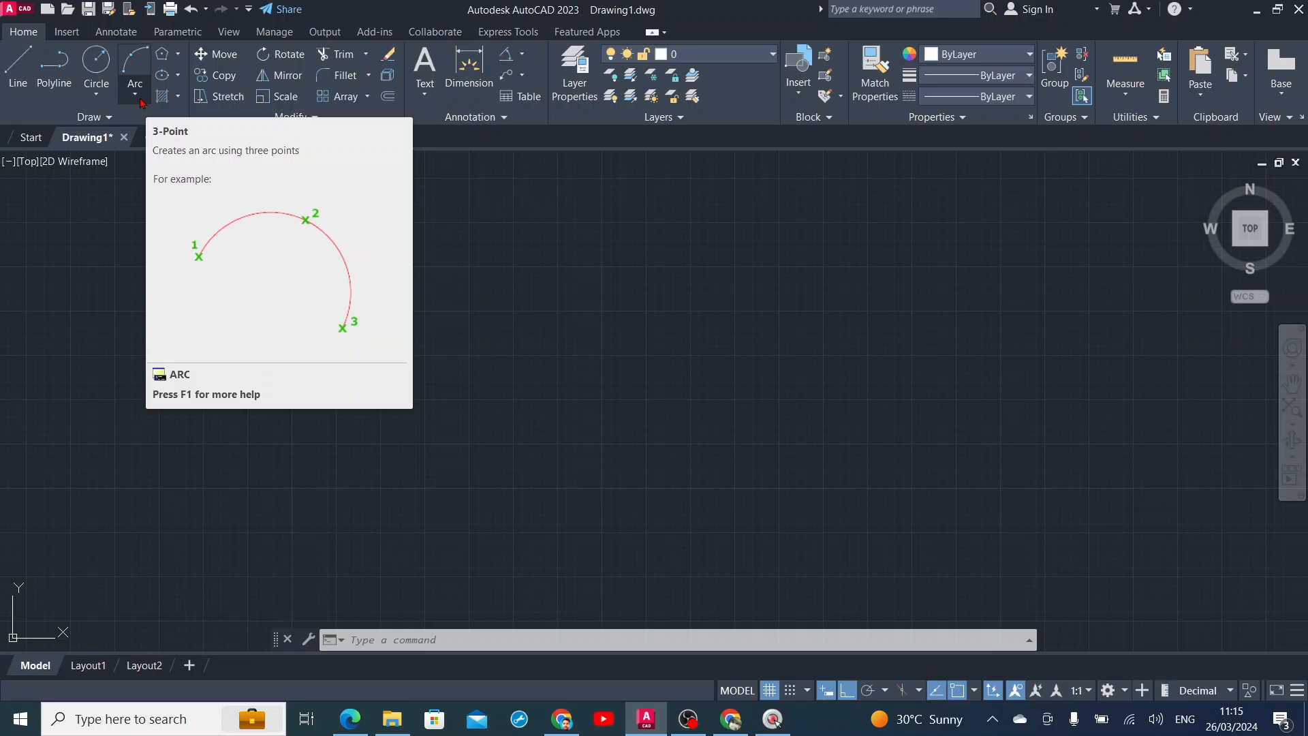
# Draw a 3-Point arc in the empty drawing, bulging downward, with the second point directly below the start and the end level with it.
pyautogui.click(135, 94)
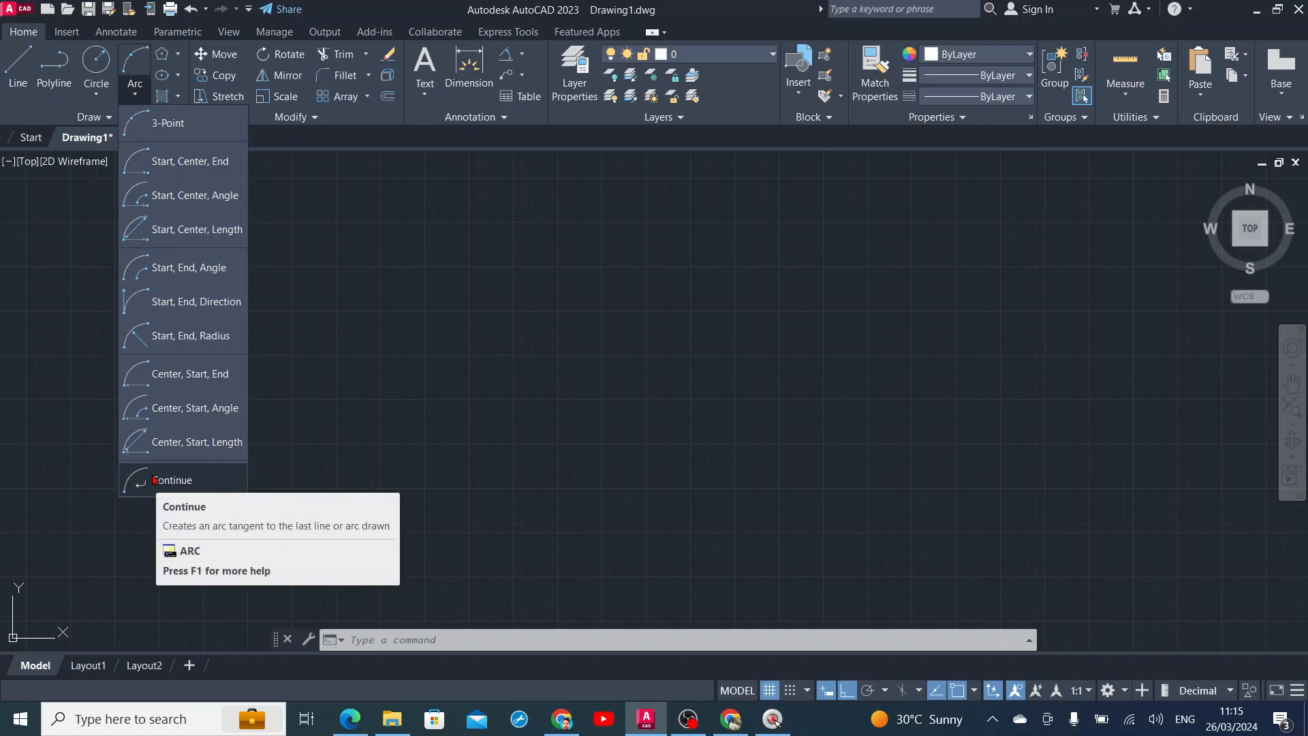
pyautogui.click(171, 124)
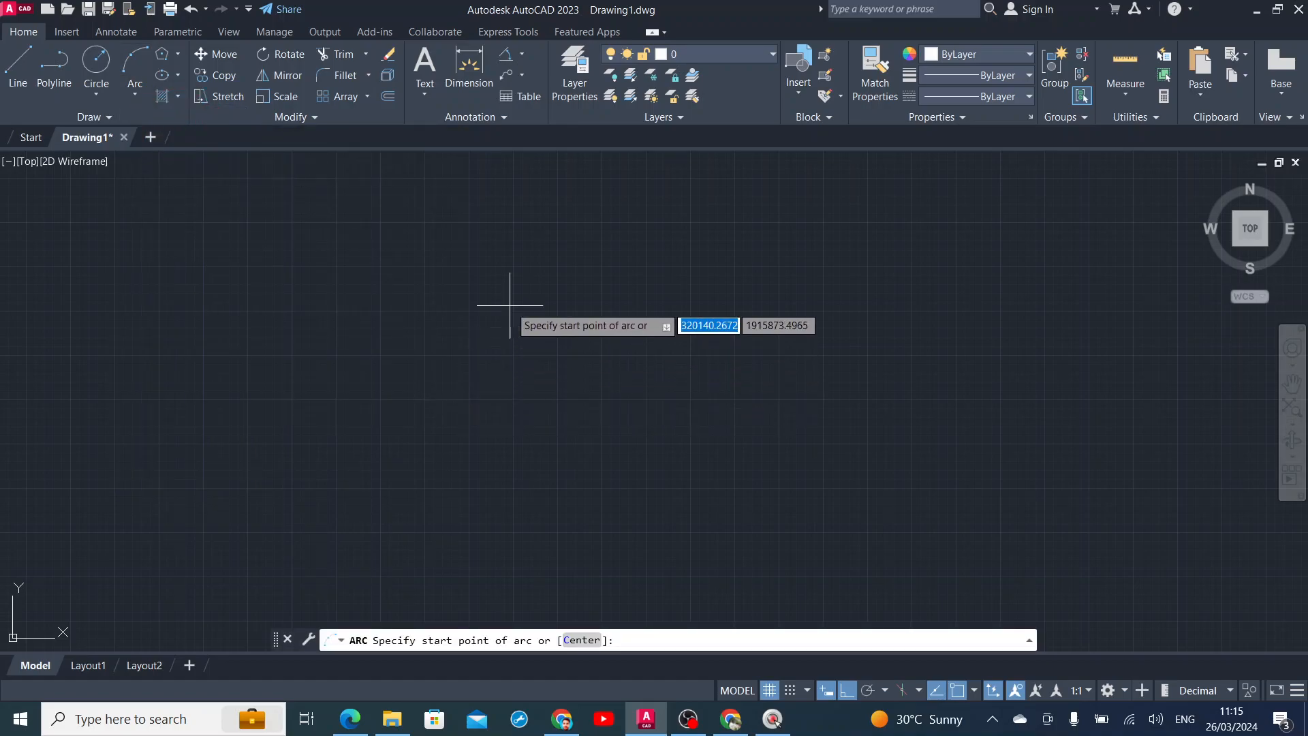
pyautogui.click(523, 283)
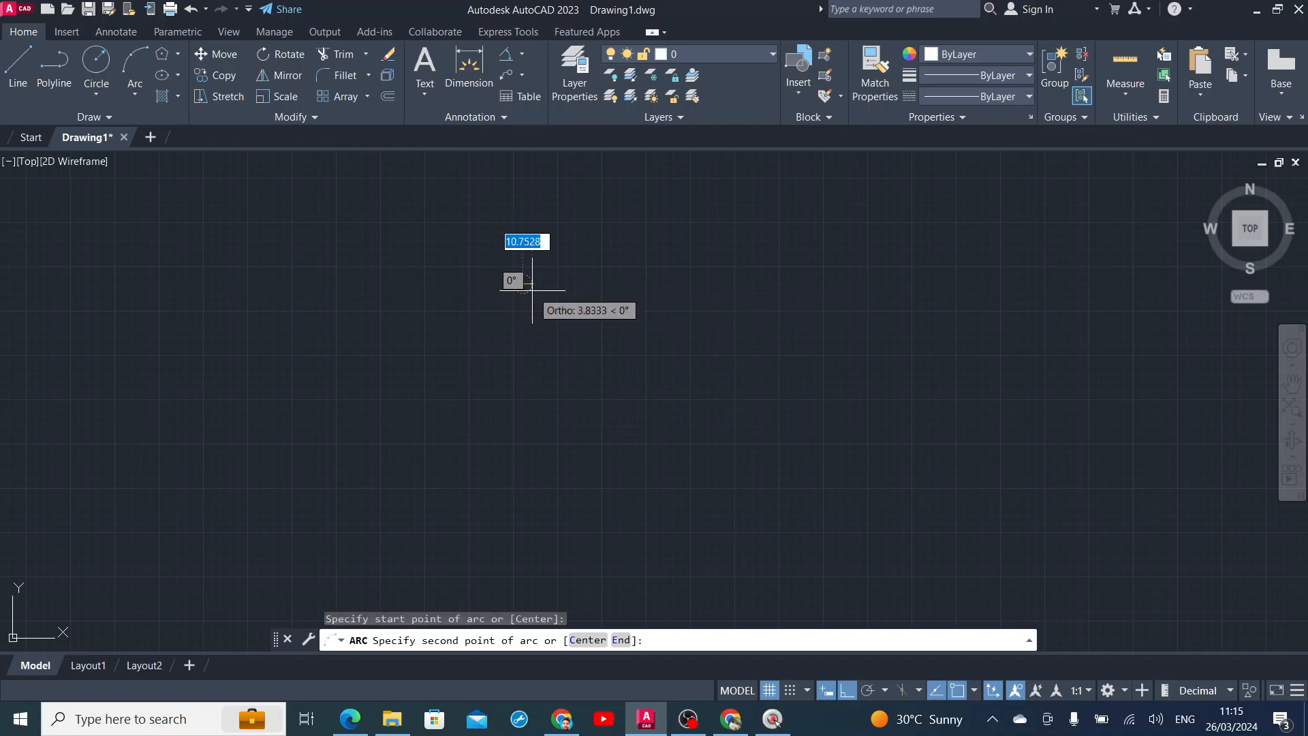
pyautogui.click(605, 433)
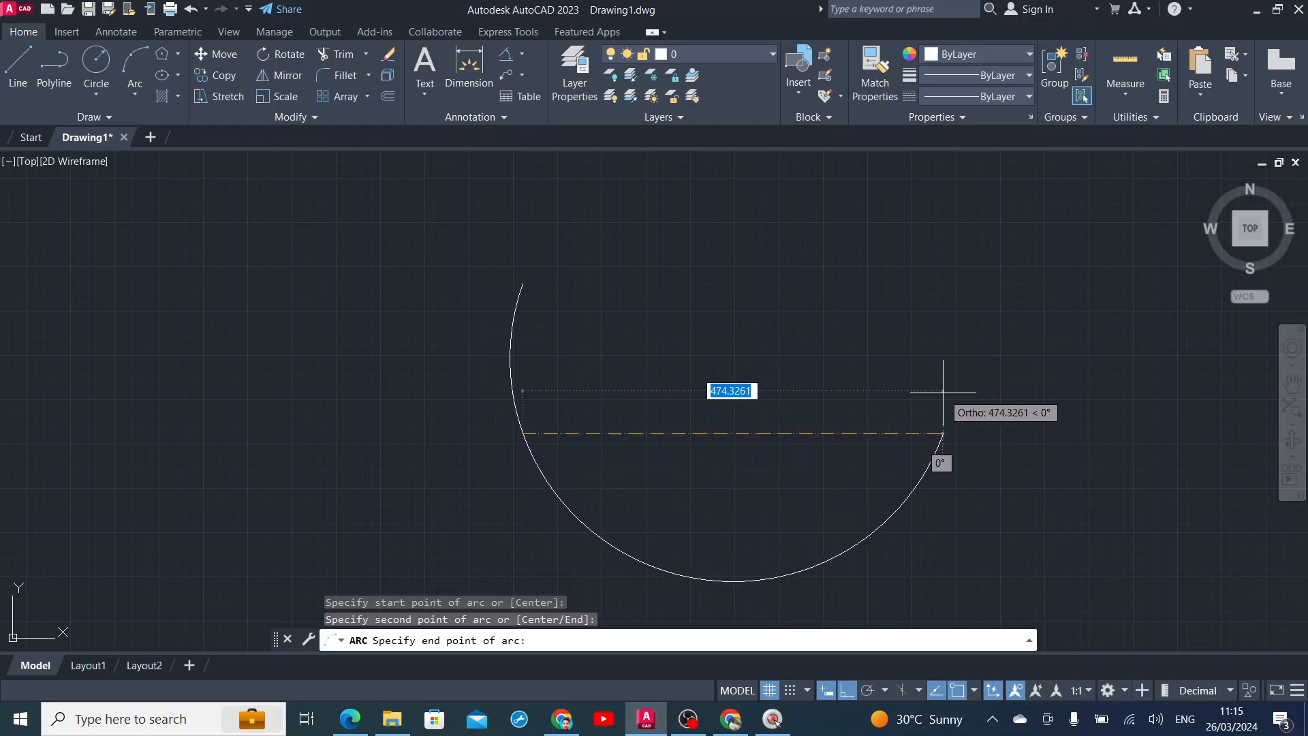
pyautogui.click(800, 382)
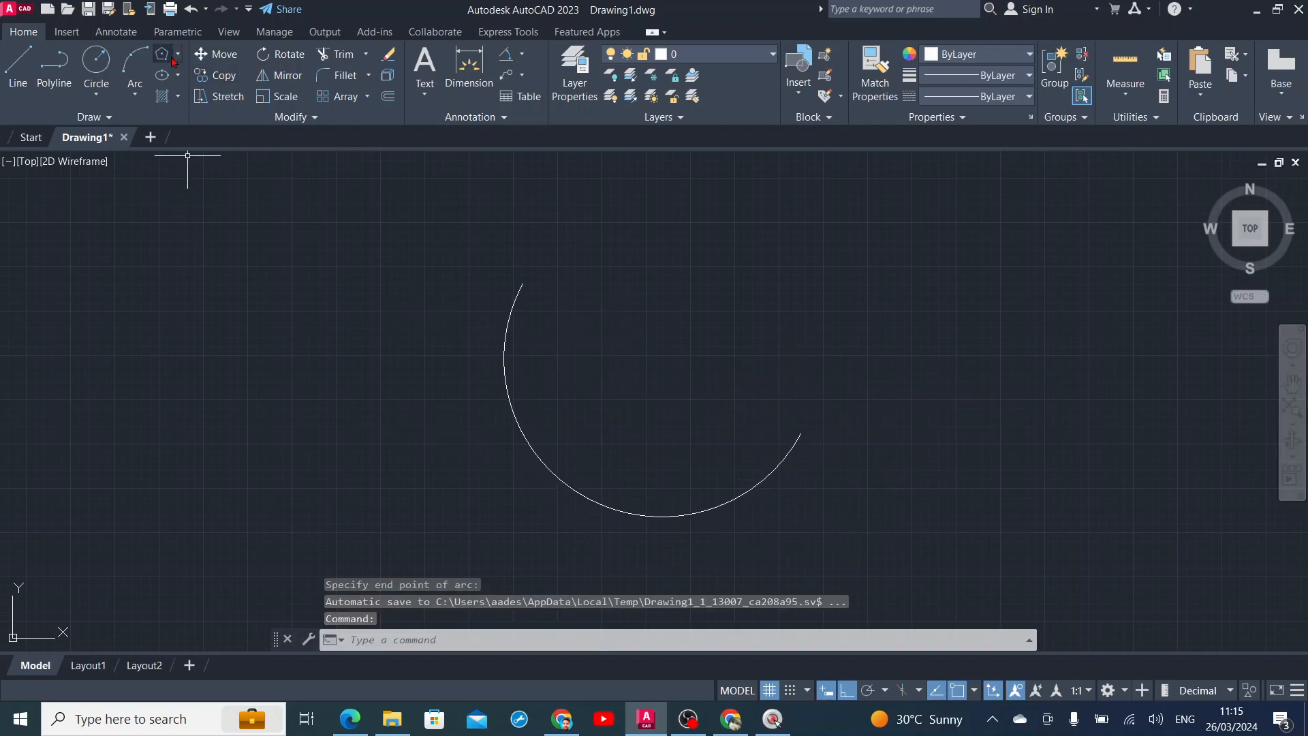
# Draw a second 3-Point arc to the upper right of the first one, bulging upward.
pyautogui.click(143, 95)
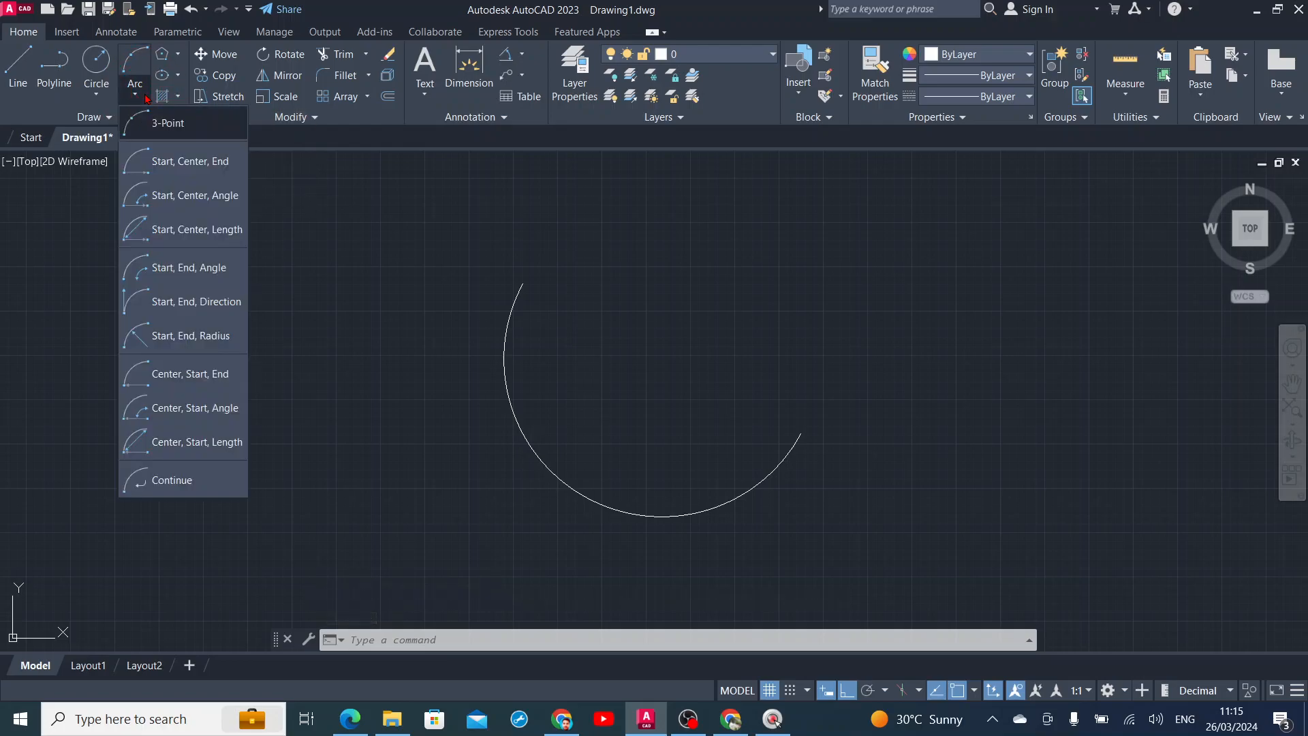
pyautogui.click(174, 130)
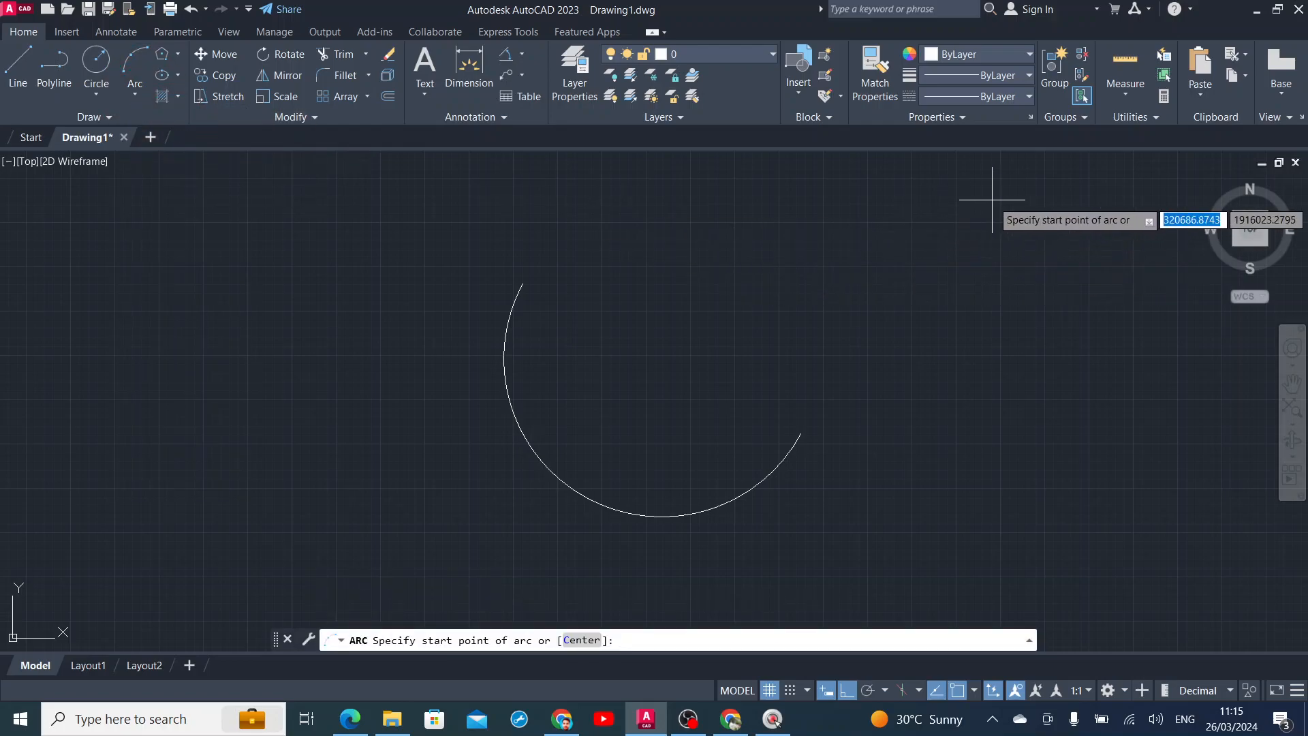
pyautogui.click(1039, 390)
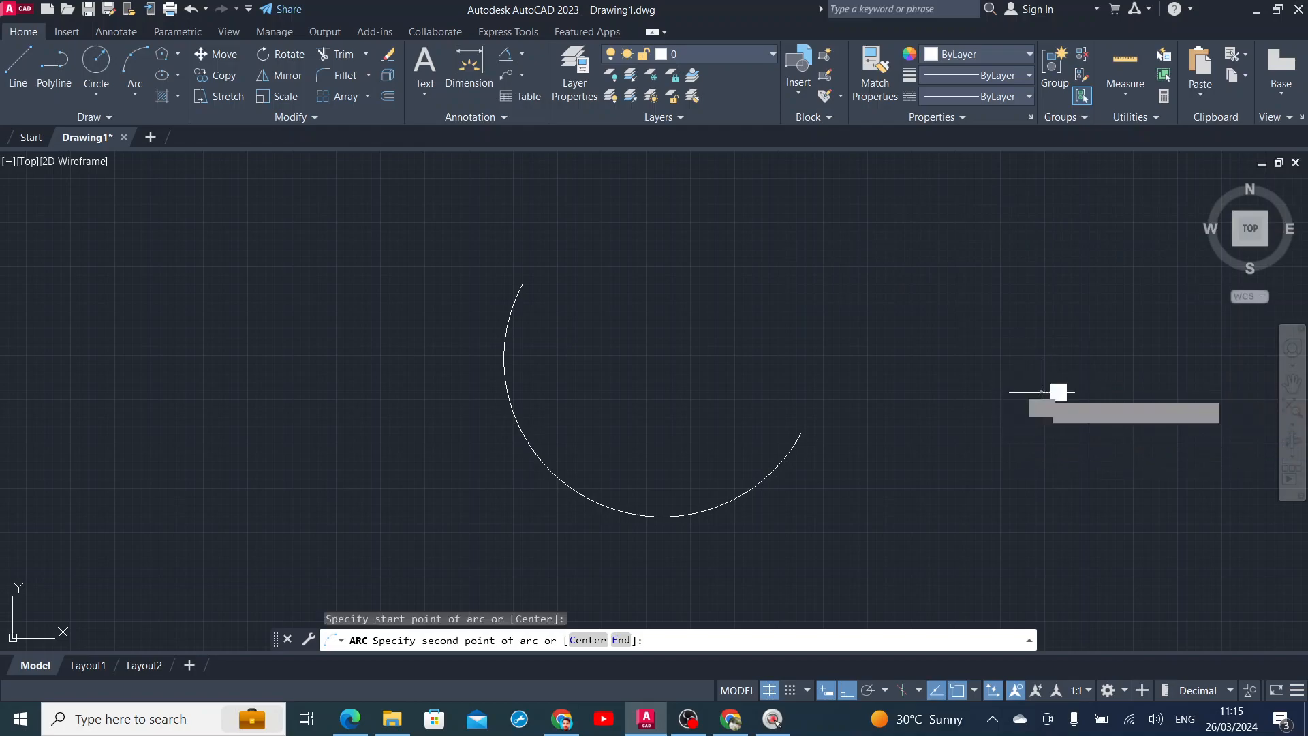
pyautogui.click(1142, 253)
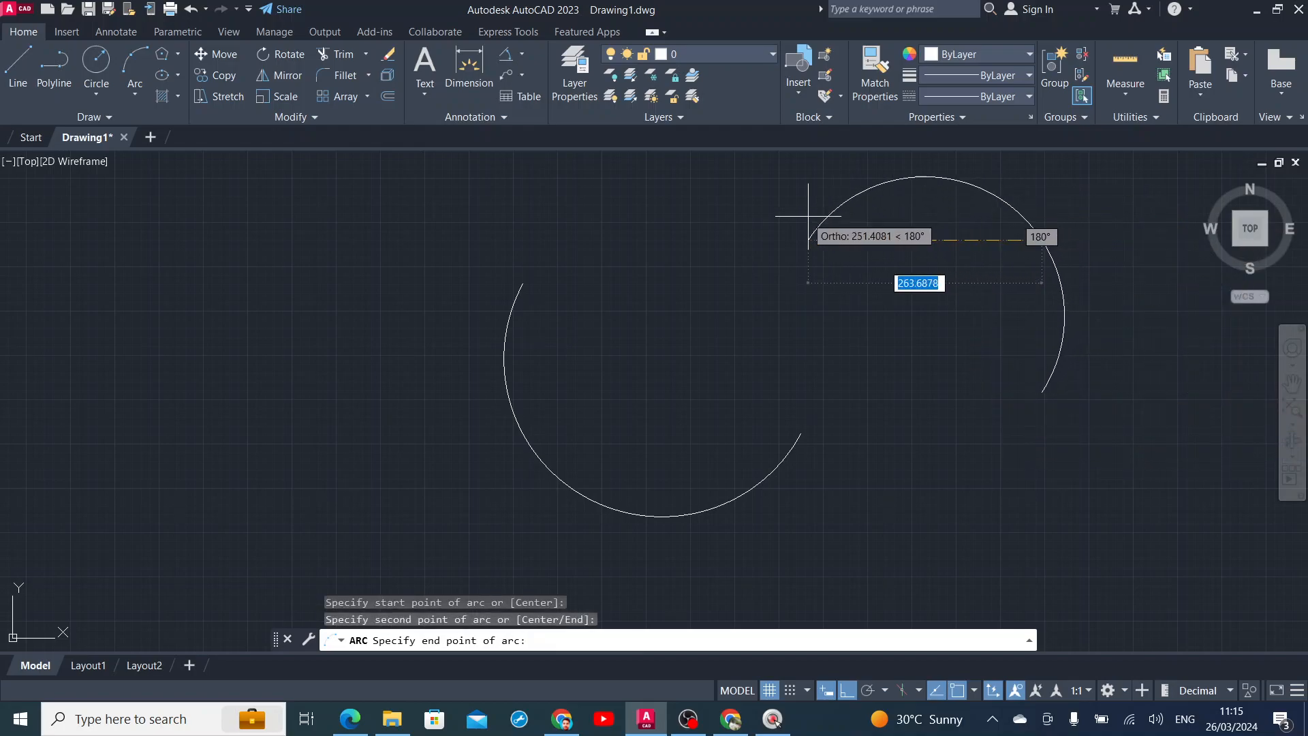
pyautogui.click(783, 240)
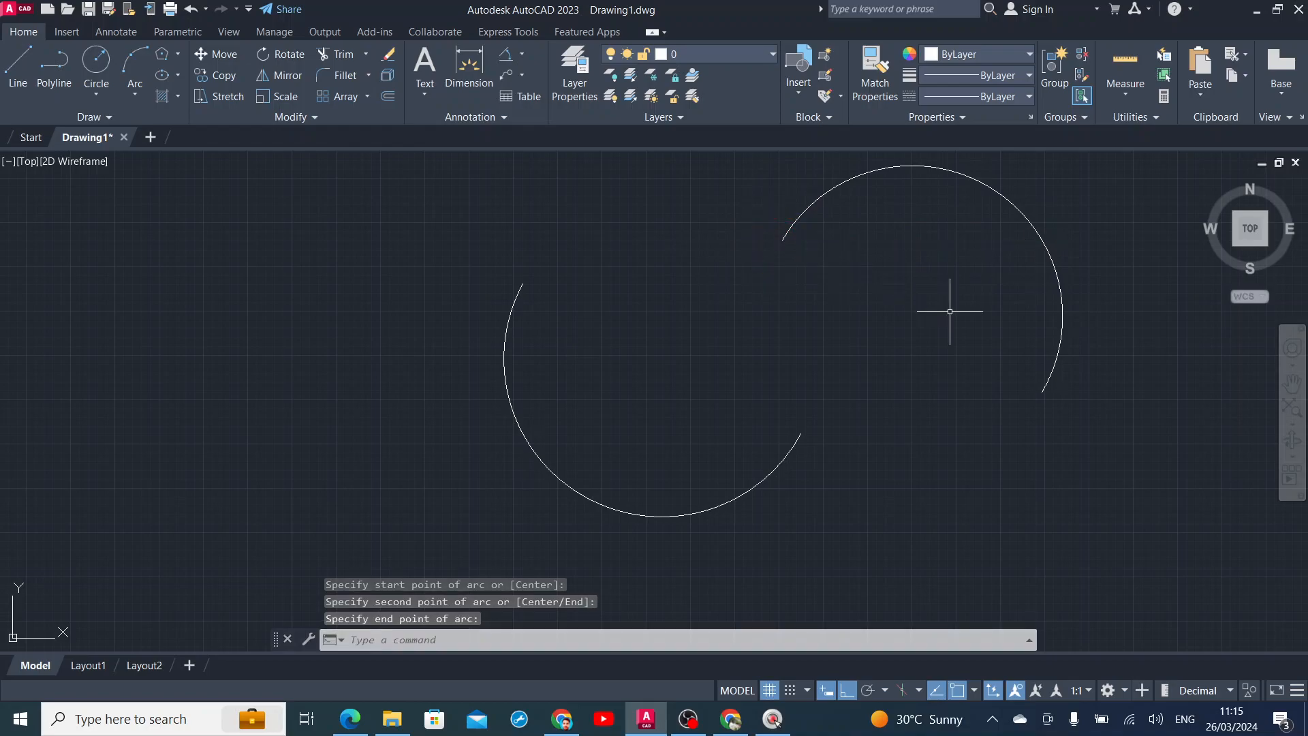
# Draw a smaller 3-Point arc below the upper arc, curving down and ending near the bottom of the first arc.
pyautogui.moveTo(905, 371); pyautogui.dragTo(801, 402, button='middle')
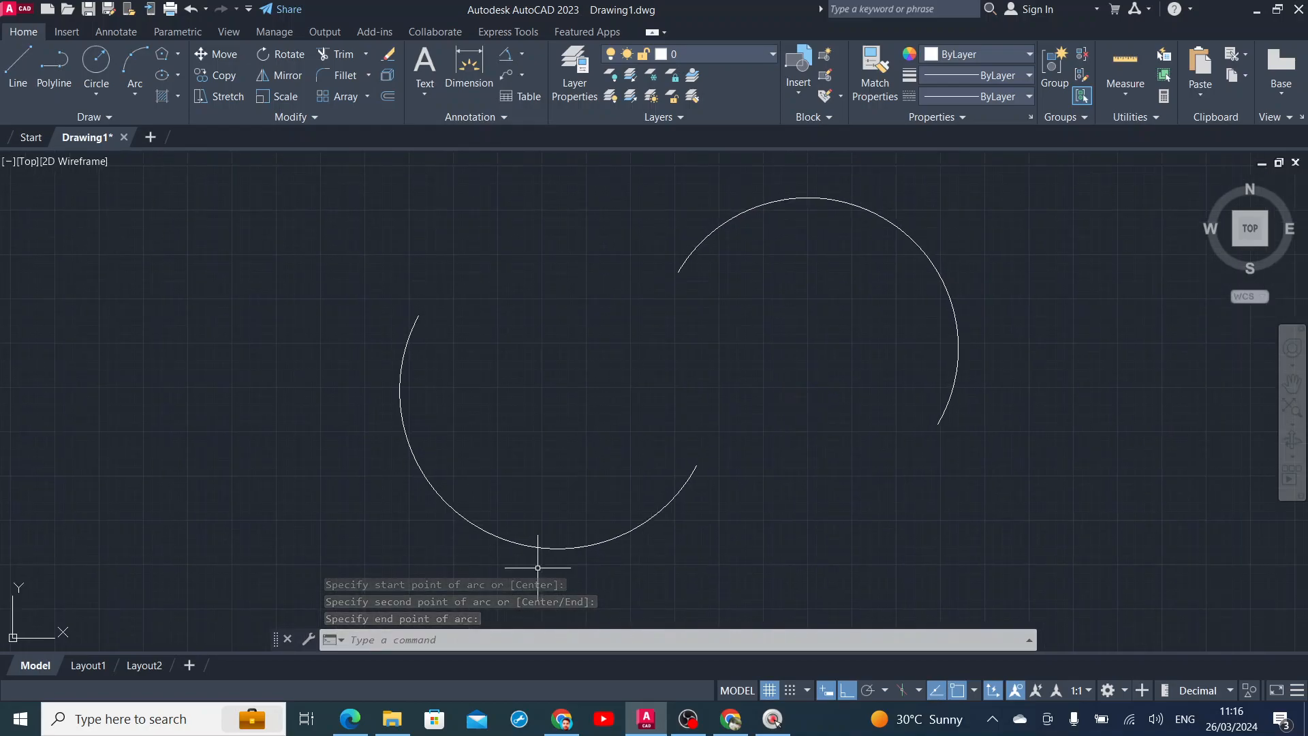
pyautogui.click(137, 92)
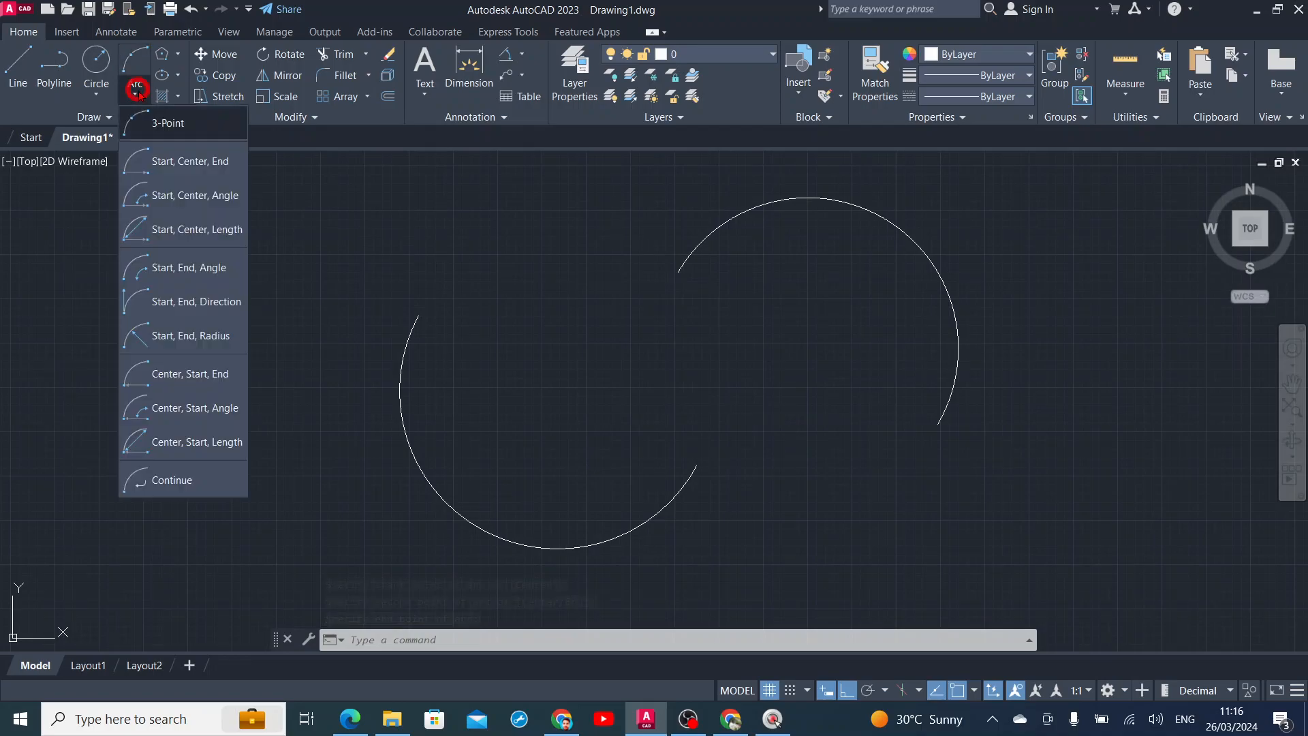
pyautogui.click(163, 126)
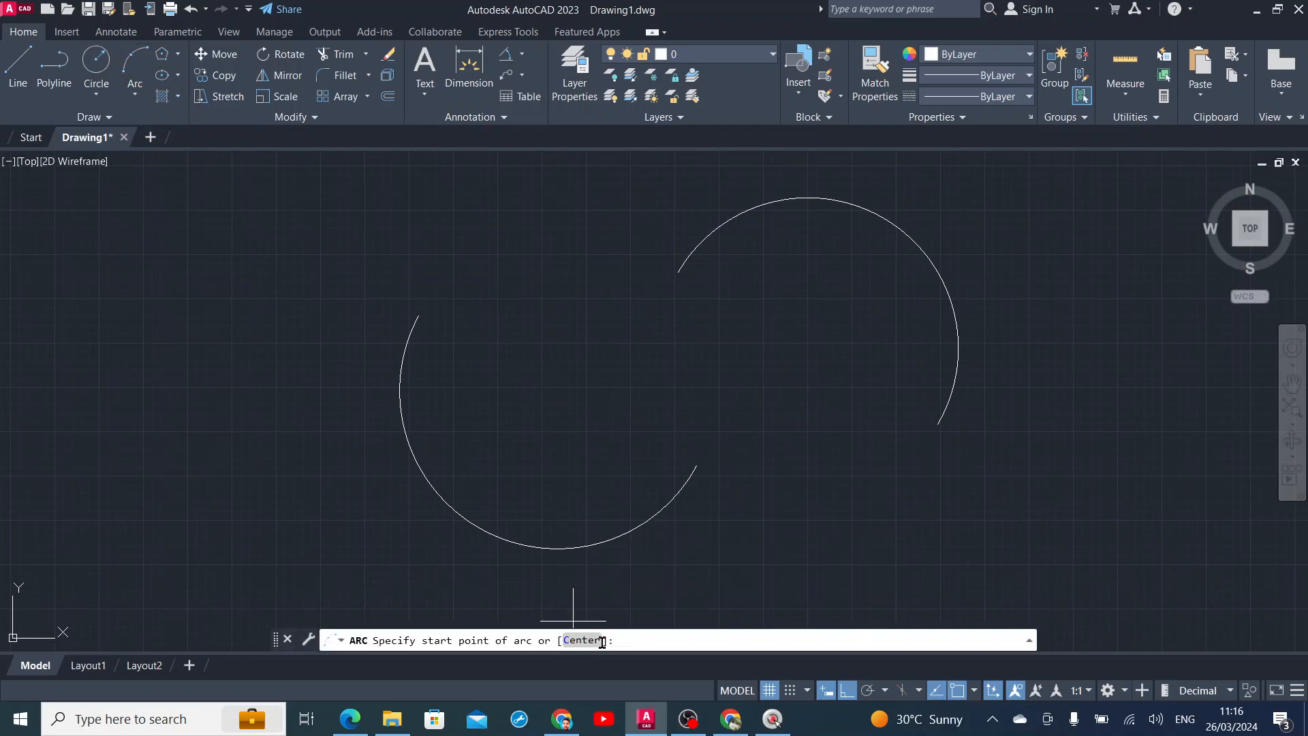
pyautogui.press('shift')
pyautogui.press('shift')
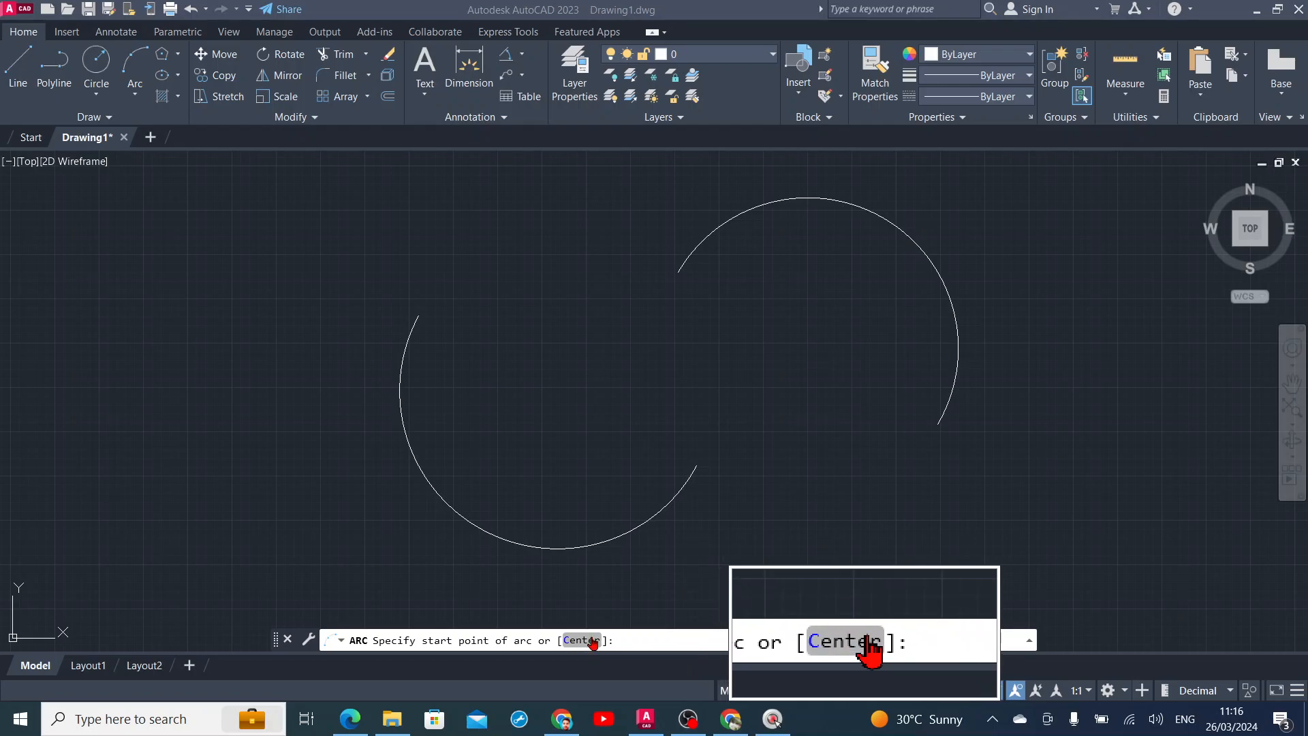
pyautogui.hotkey('shift', '2')
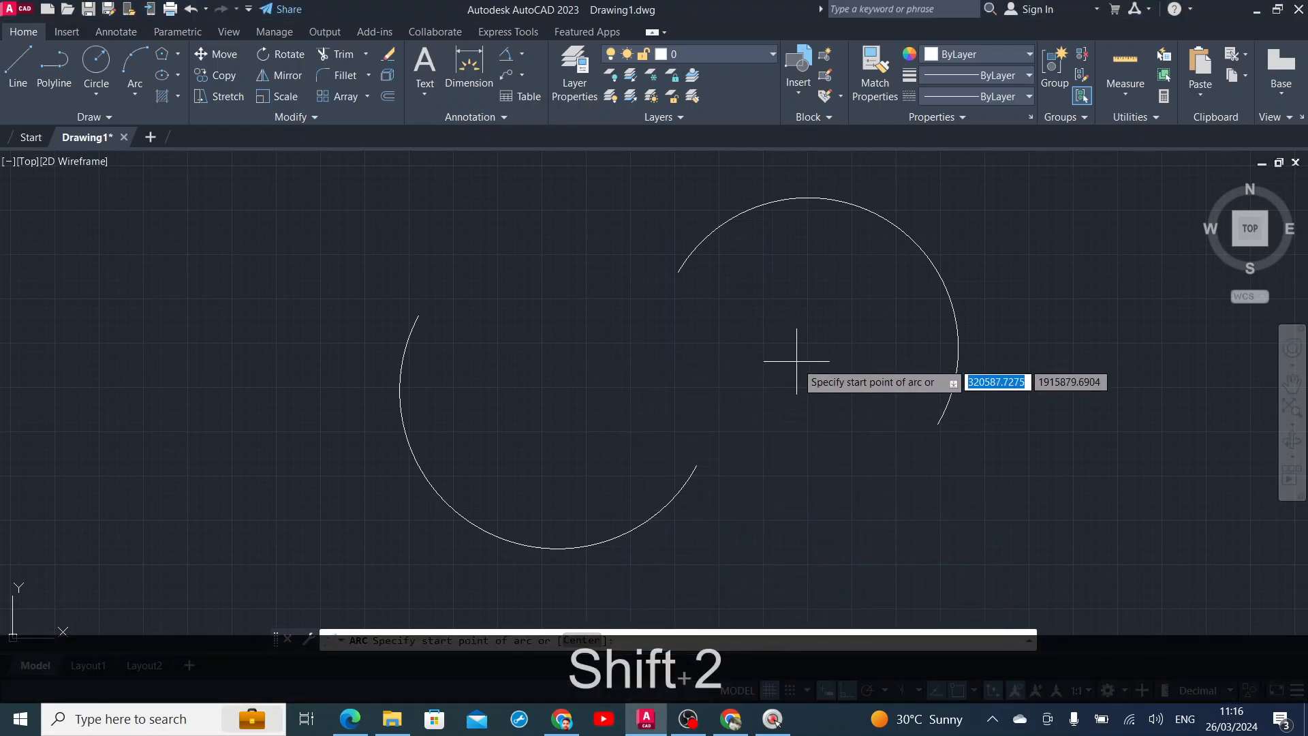
pyautogui.click(791, 420)
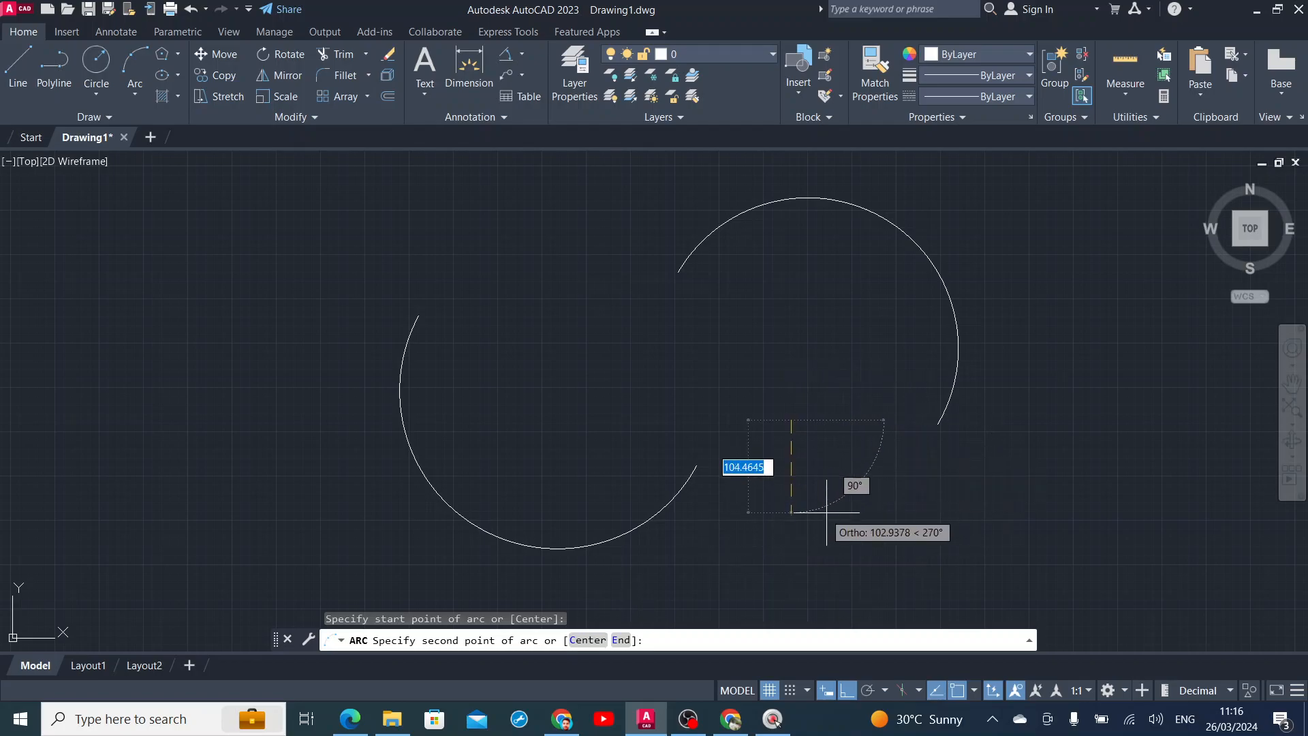
pyautogui.click(791, 553)
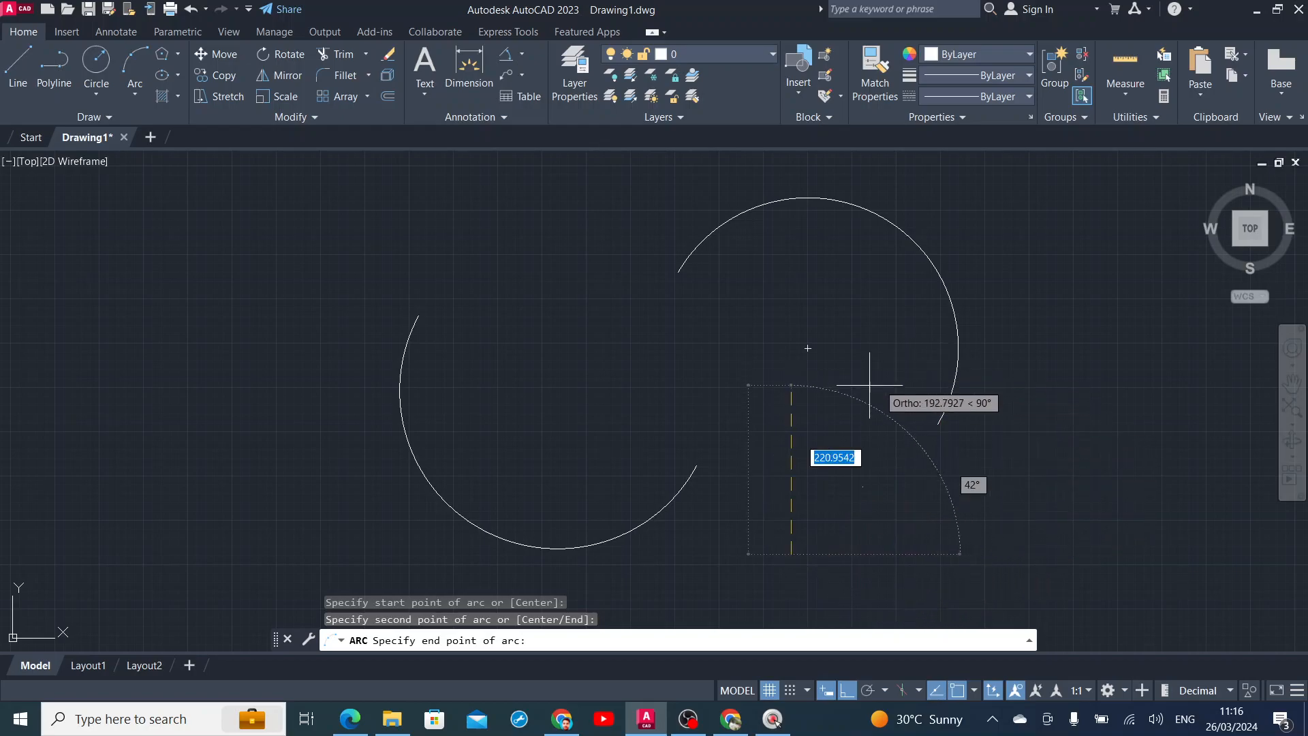
pyautogui.click(612, 462)
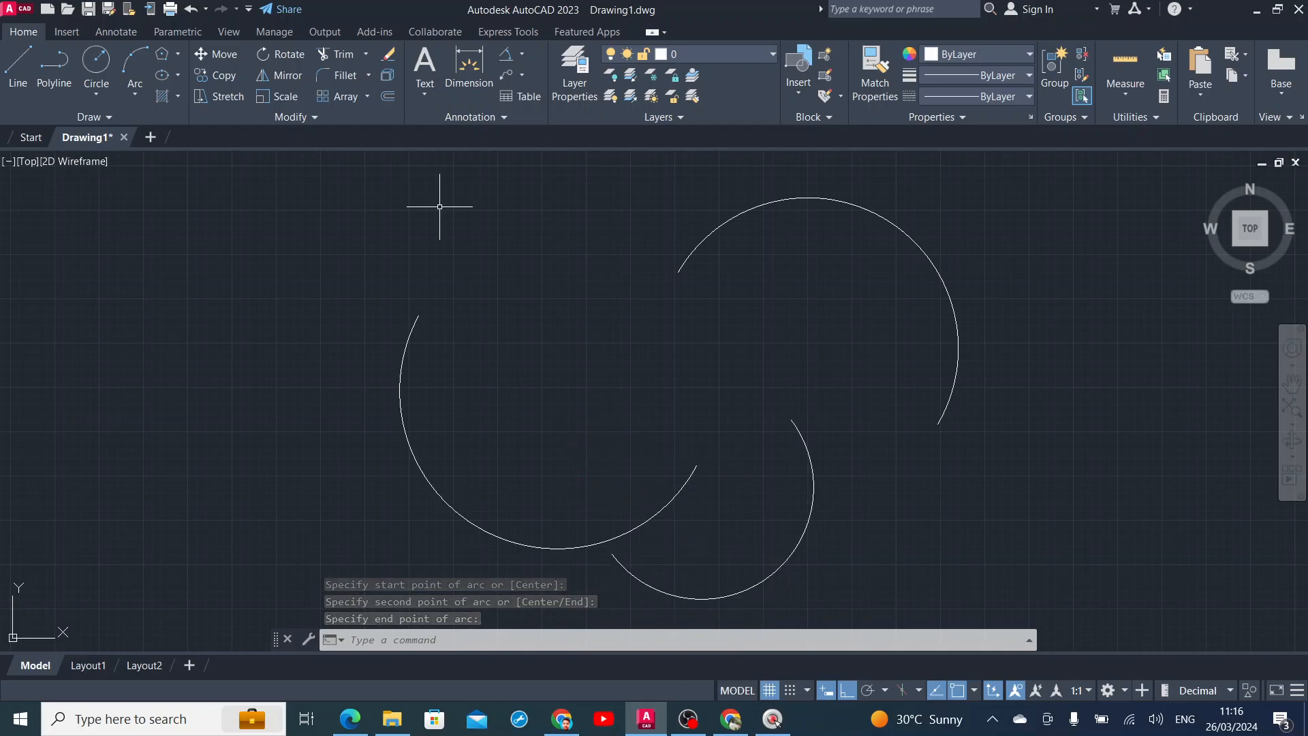
pyautogui.scroll(-4, 783, 266)
pyautogui.click(978, 185)
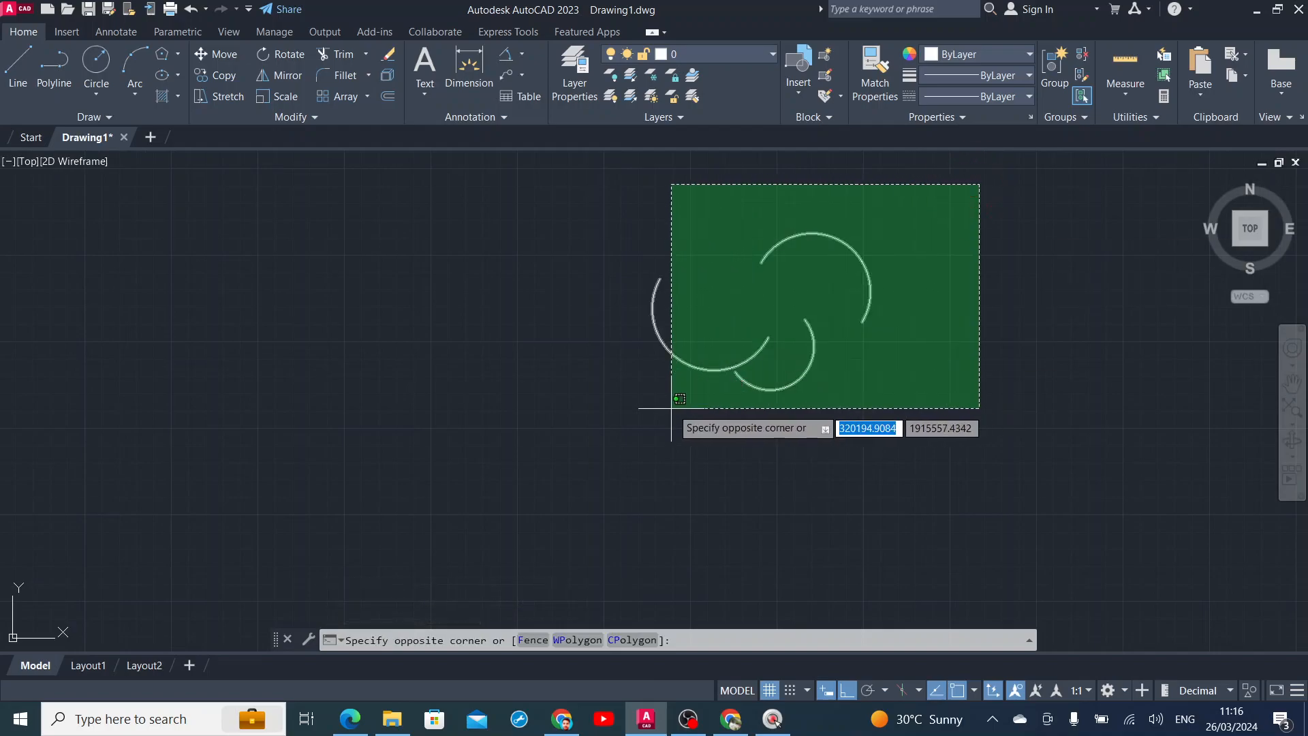
pyautogui.press('Escape')
# Draw a lower semicircle with the Start, Center, End arc method in the space to the lower left of the three arcs.
pyautogui.click(130, 98)
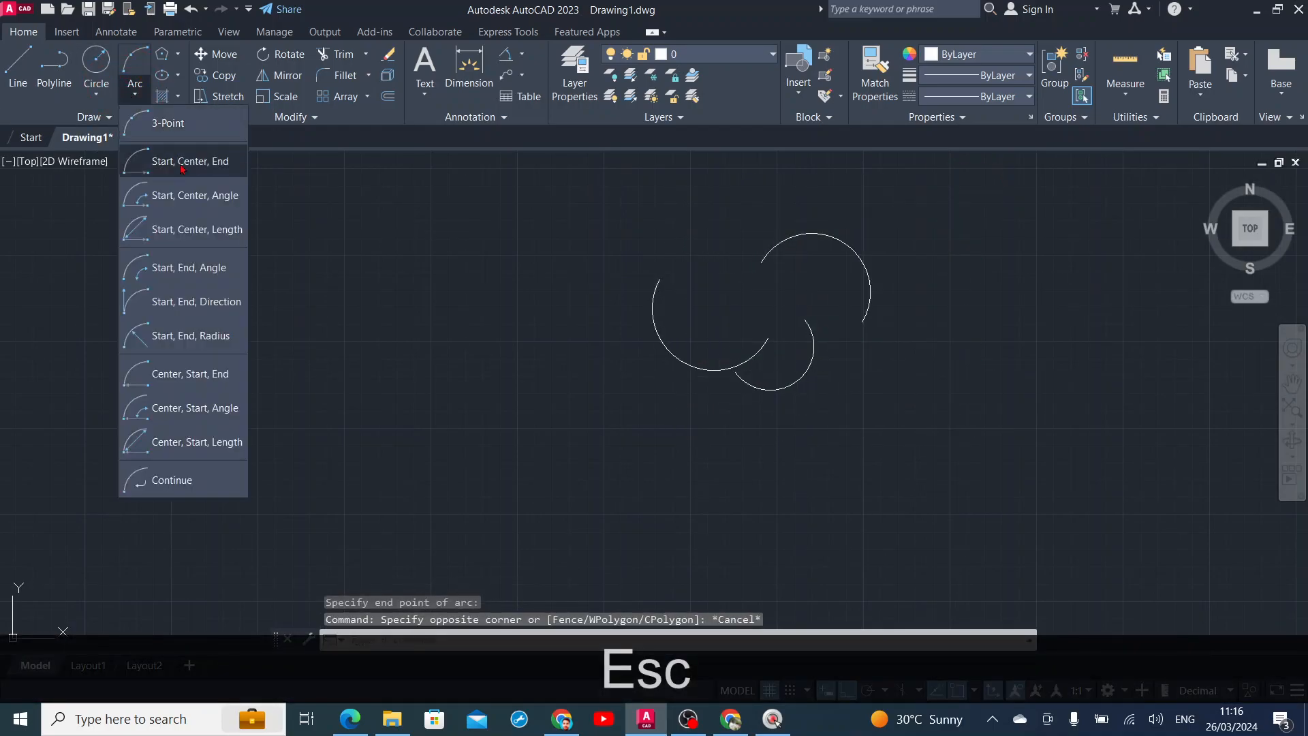
pyautogui.click(183, 163)
pyautogui.scroll(2, 367, 407)
pyautogui.moveTo(423, 408); pyautogui.dragTo(511, 430, button='middle')
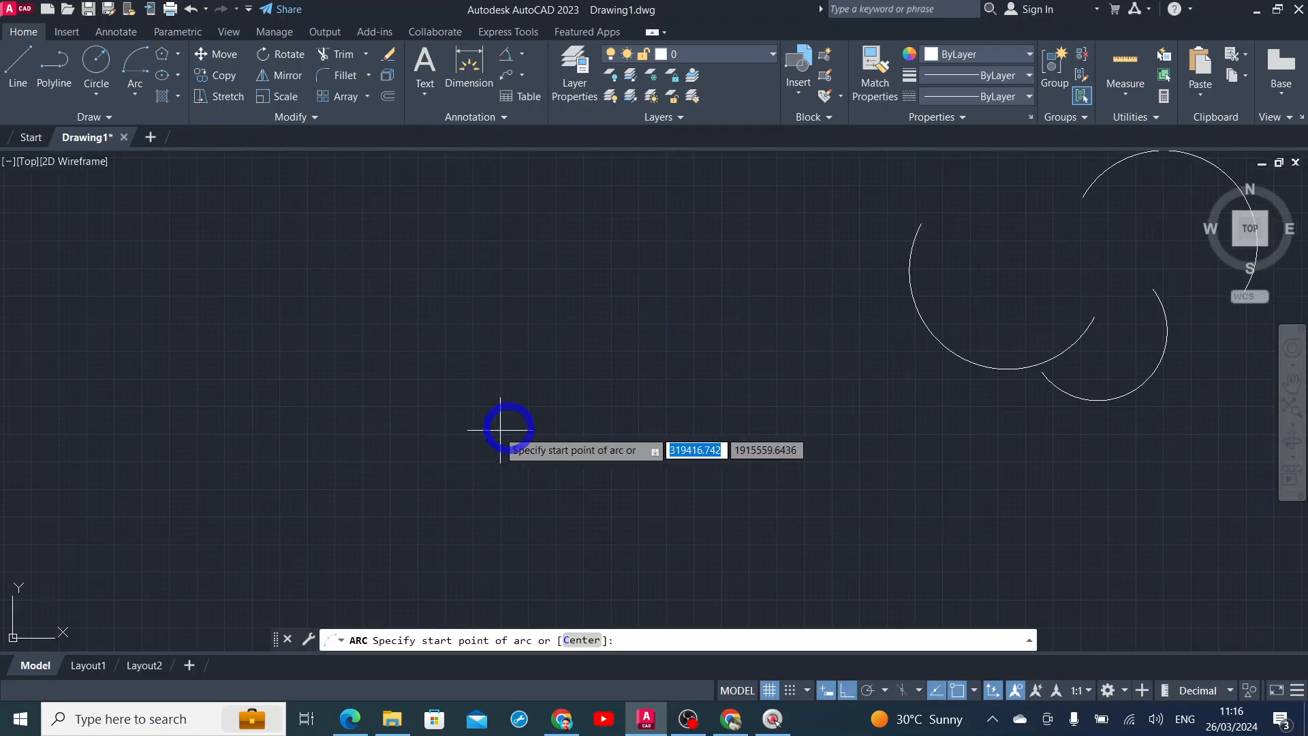
pyautogui.click(459, 437)
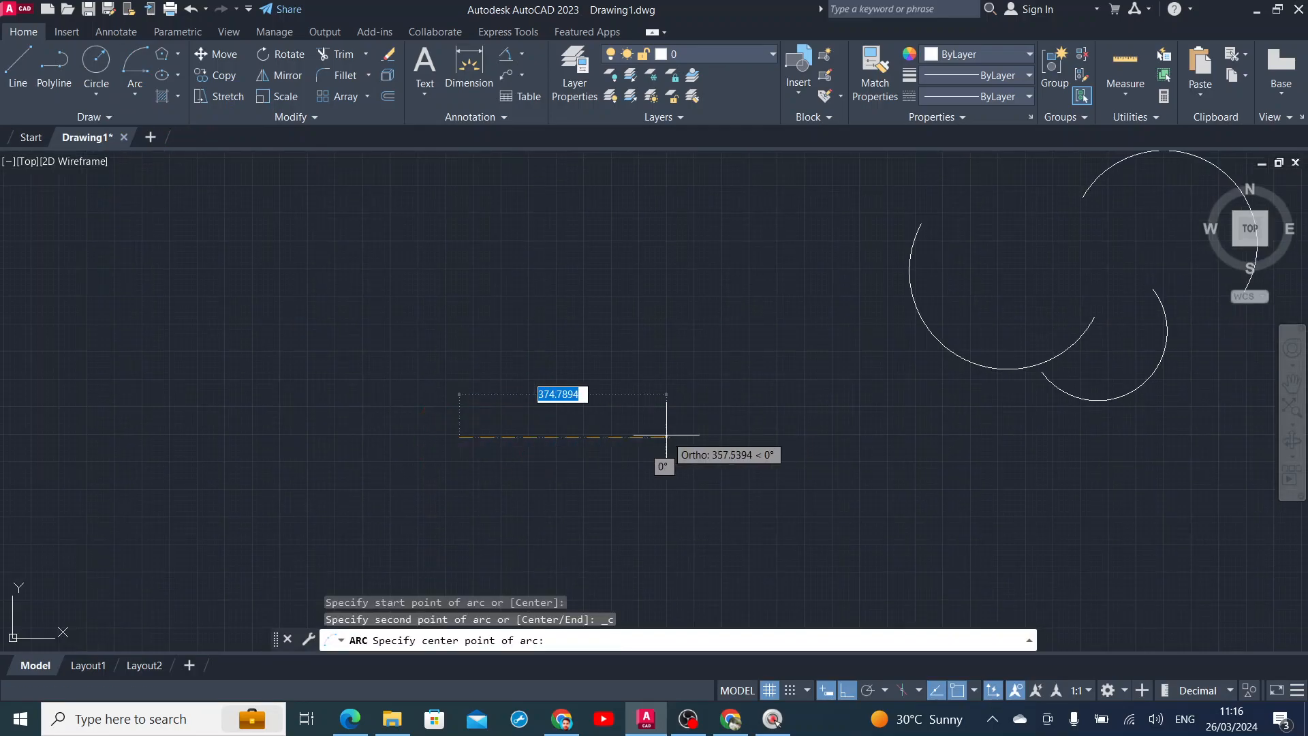
pyautogui.click(773, 434)
pyautogui.scroll(-2, 655, 429)
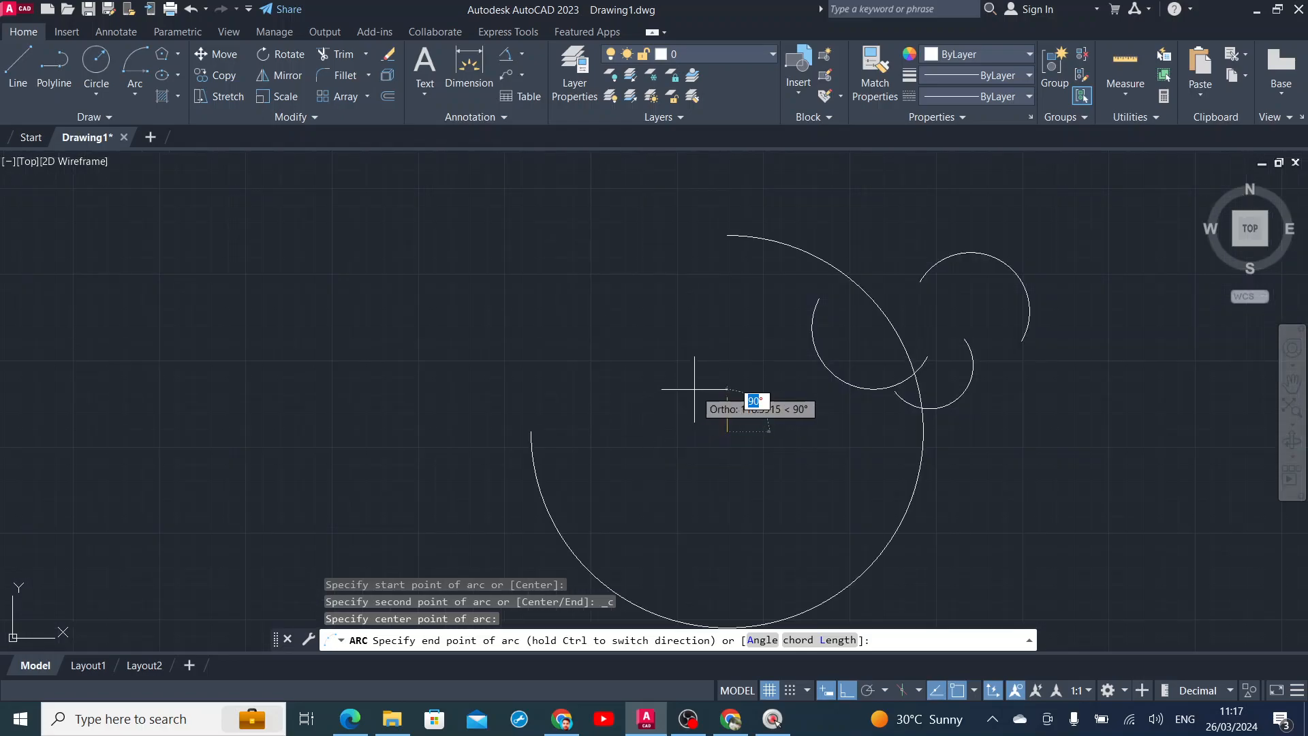
pyautogui.click(811, 454)
# Draw a larger upper semicircle with the Start, Center, End method, to the upper left of the lower semicircle.
pyautogui.scroll(-2, 708, 459)
pyautogui.scroll(2, 770, 493)
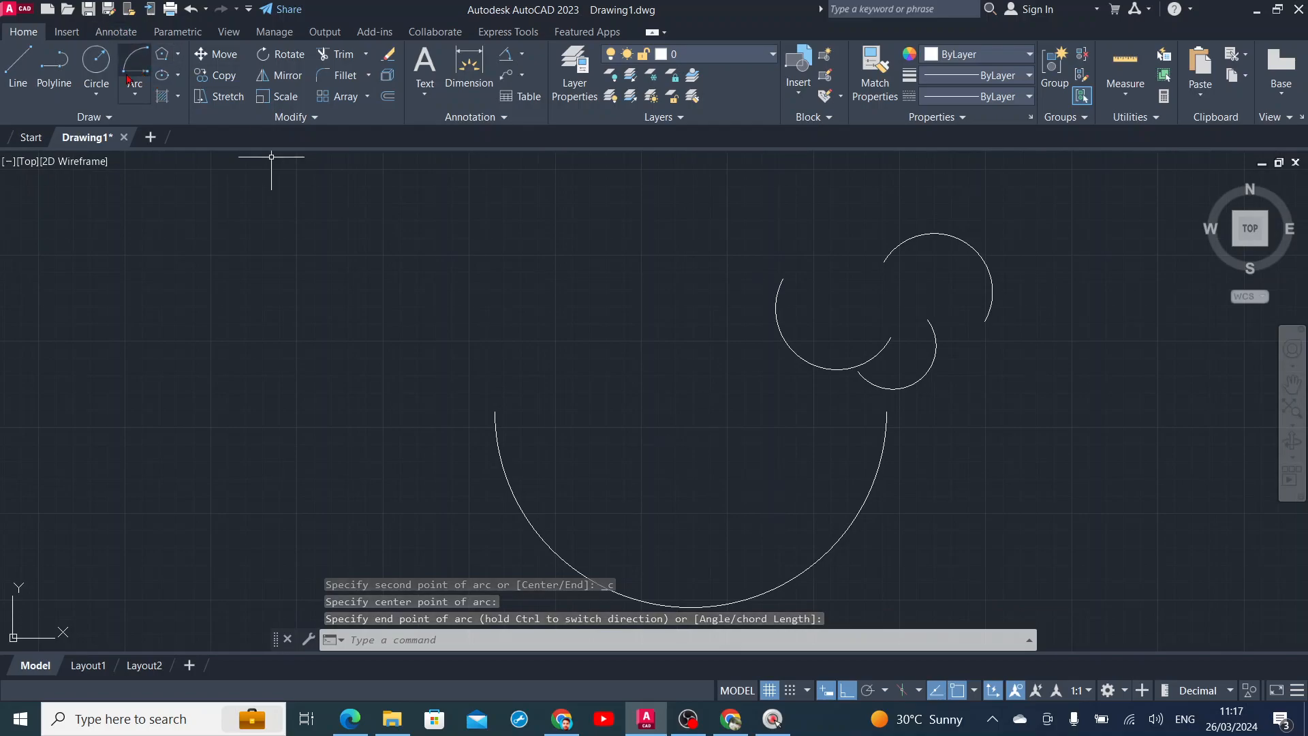
pyautogui.click(137, 53)
pyautogui.click(567, 307)
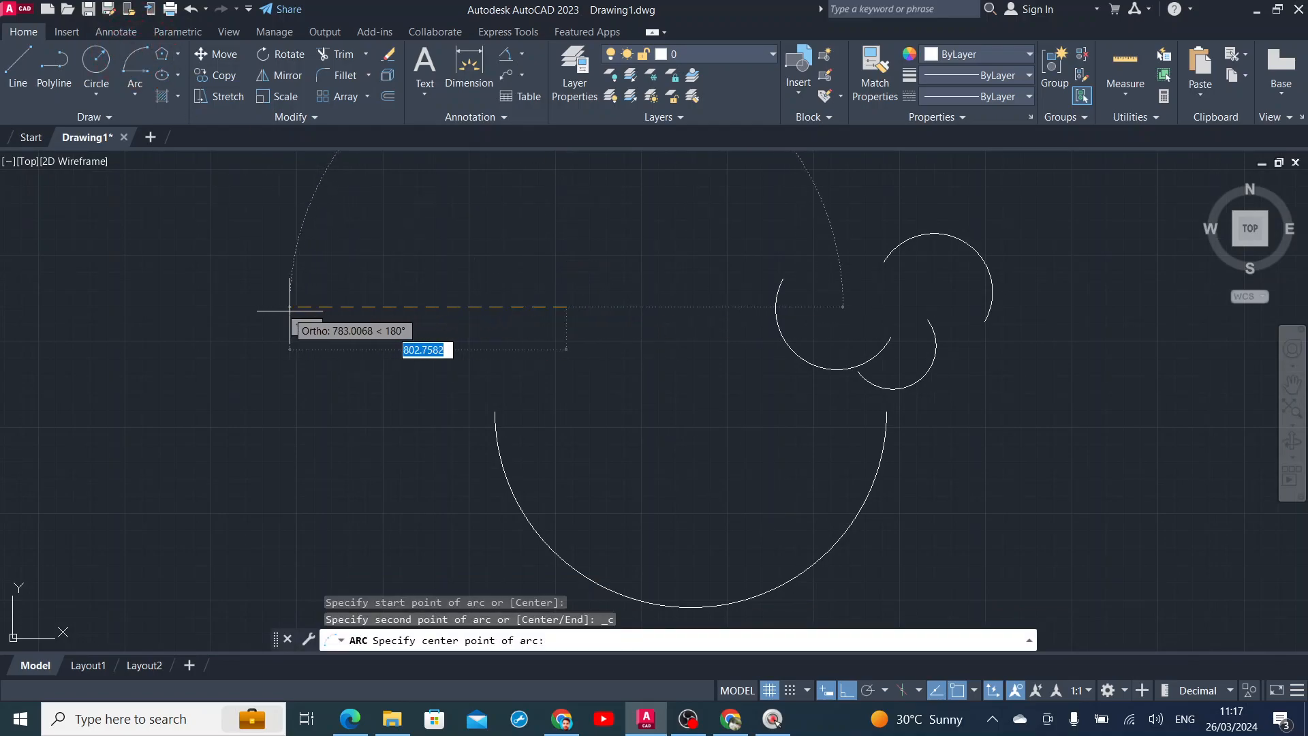
pyautogui.click(272, 313)
pyautogui.scroll(-3, 571, 374)
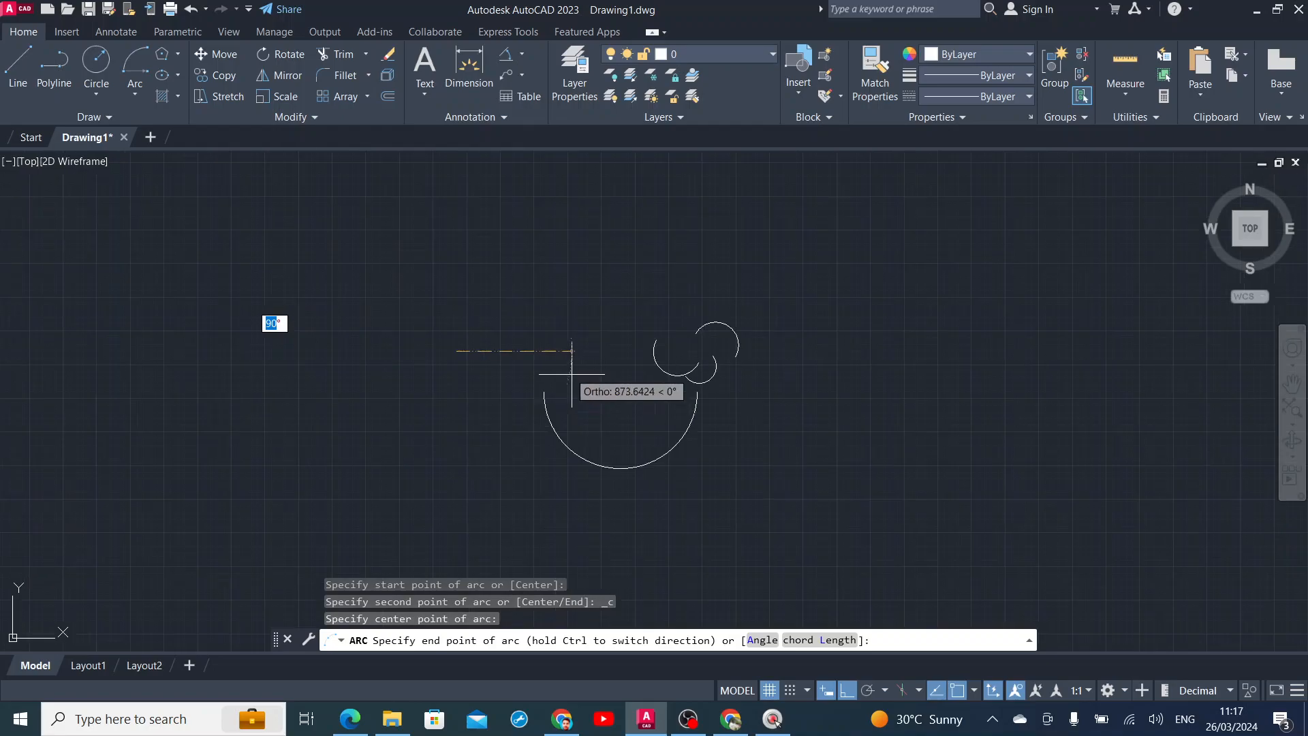
pyautogui.click(359, 344)
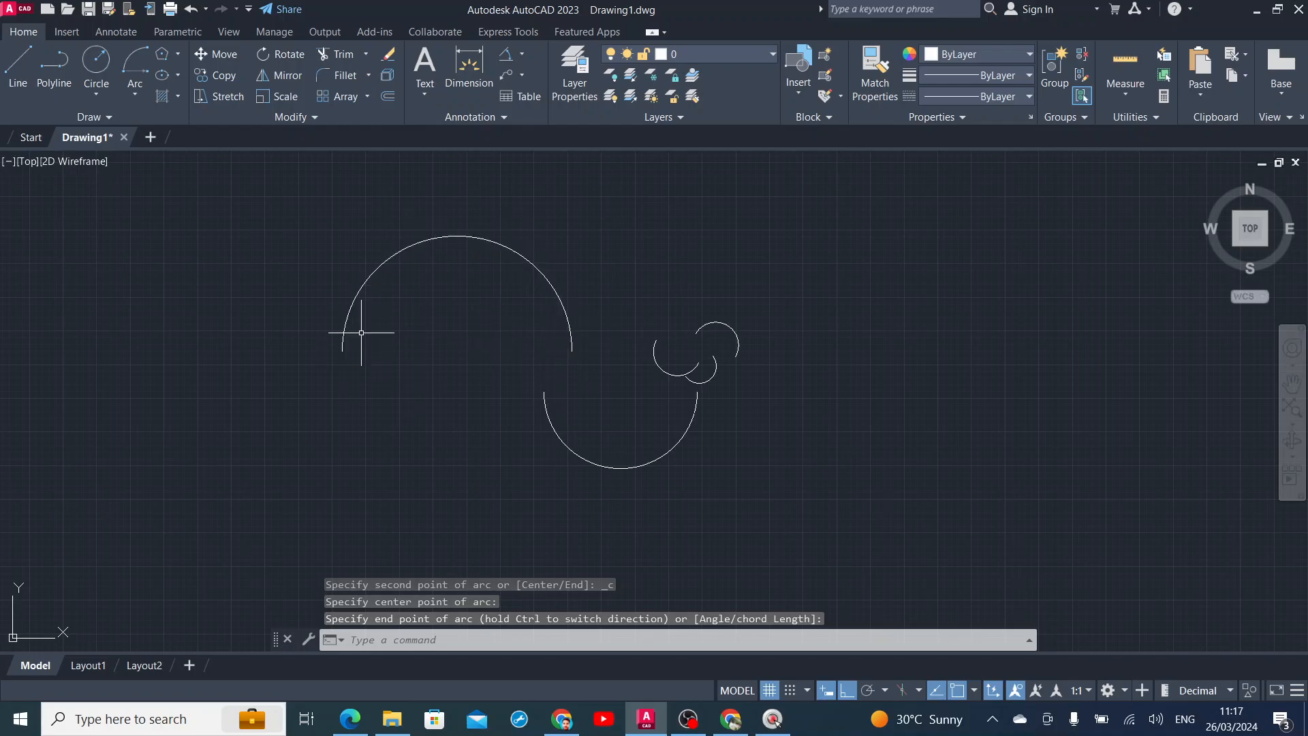
# Draw a Start, Center, Angle arc with a 200° included angle to the right of the existing arcs, with Ortho turned off.
pyautogui.click(135, 94)
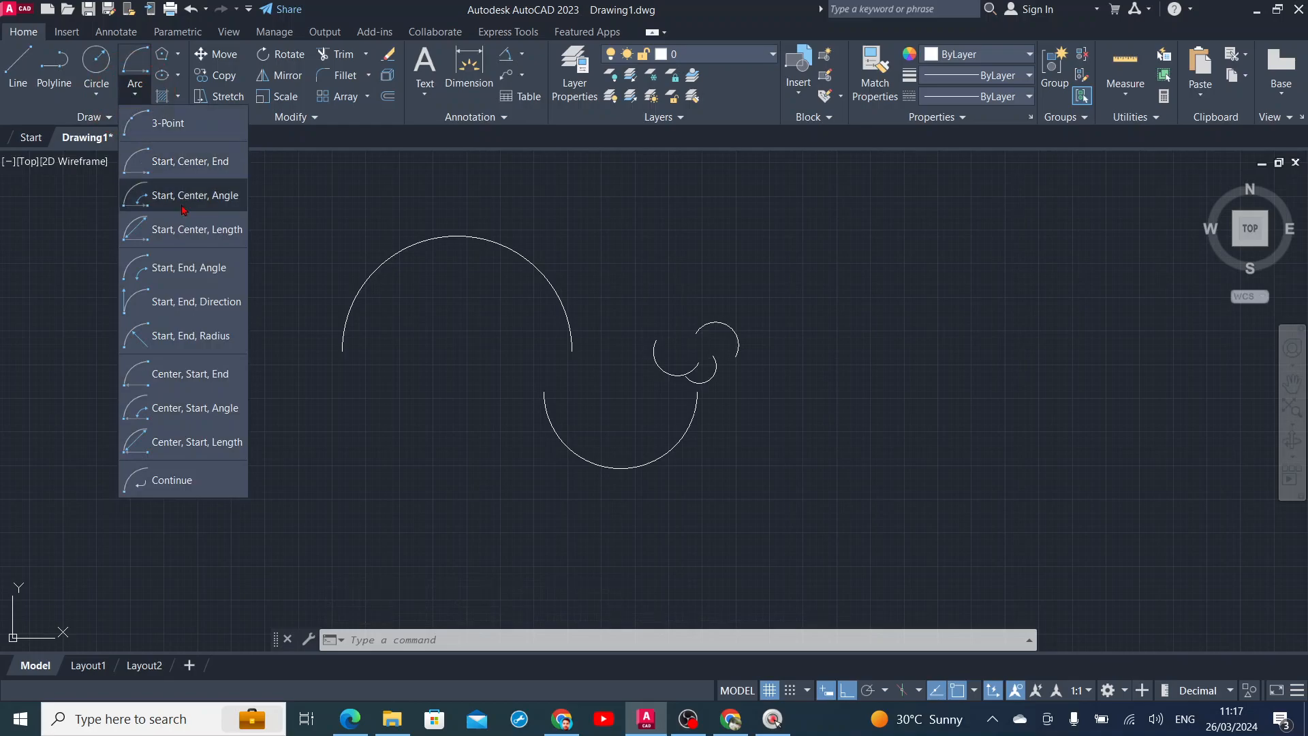
pyautogui.click(222, 195)
pyautogui.moveTo(881, 372)
pyautogui.mouseDown(button='middle')
pyautogui.moveTo(658, 416)
pyautogui.moveTo(681, 429)
pyautogui.moveTo(573, 430)
pyautogui.mouseUp(button='middle')
pyautogui.scroll(1, 695, 428)
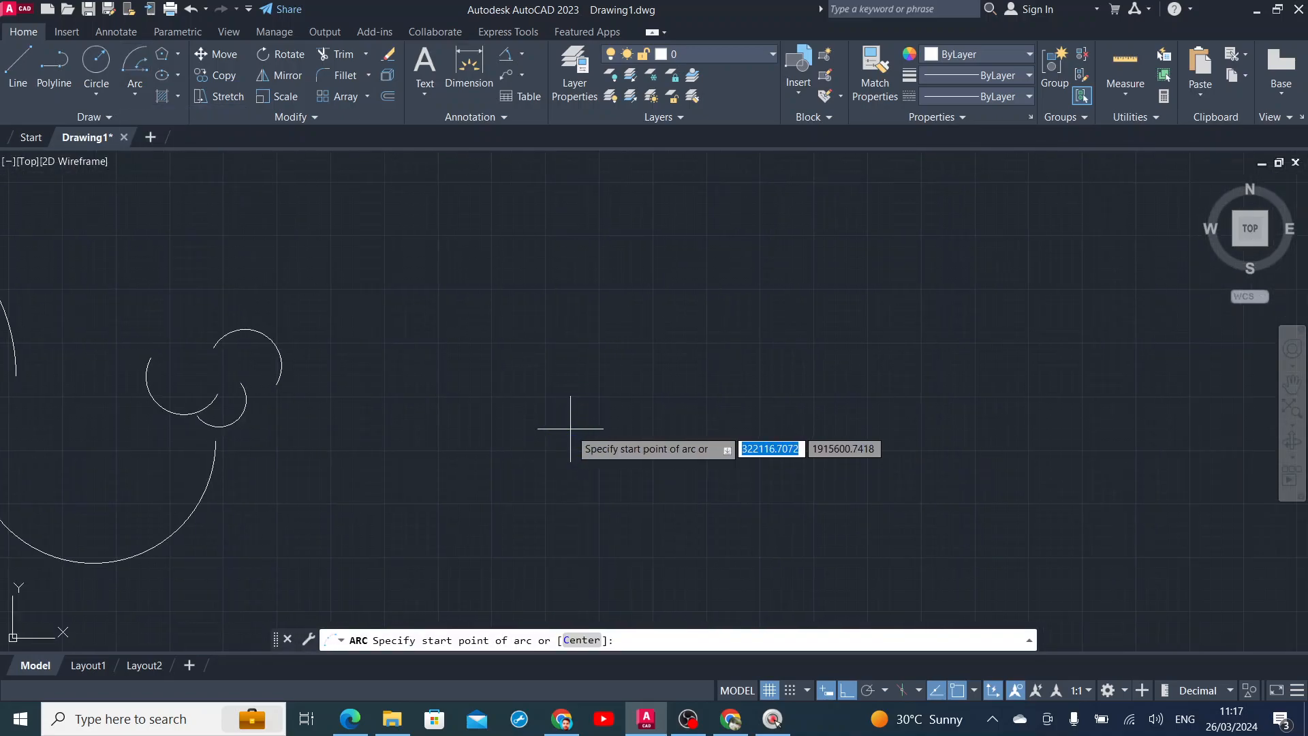
pyautogui.click(573, 429)
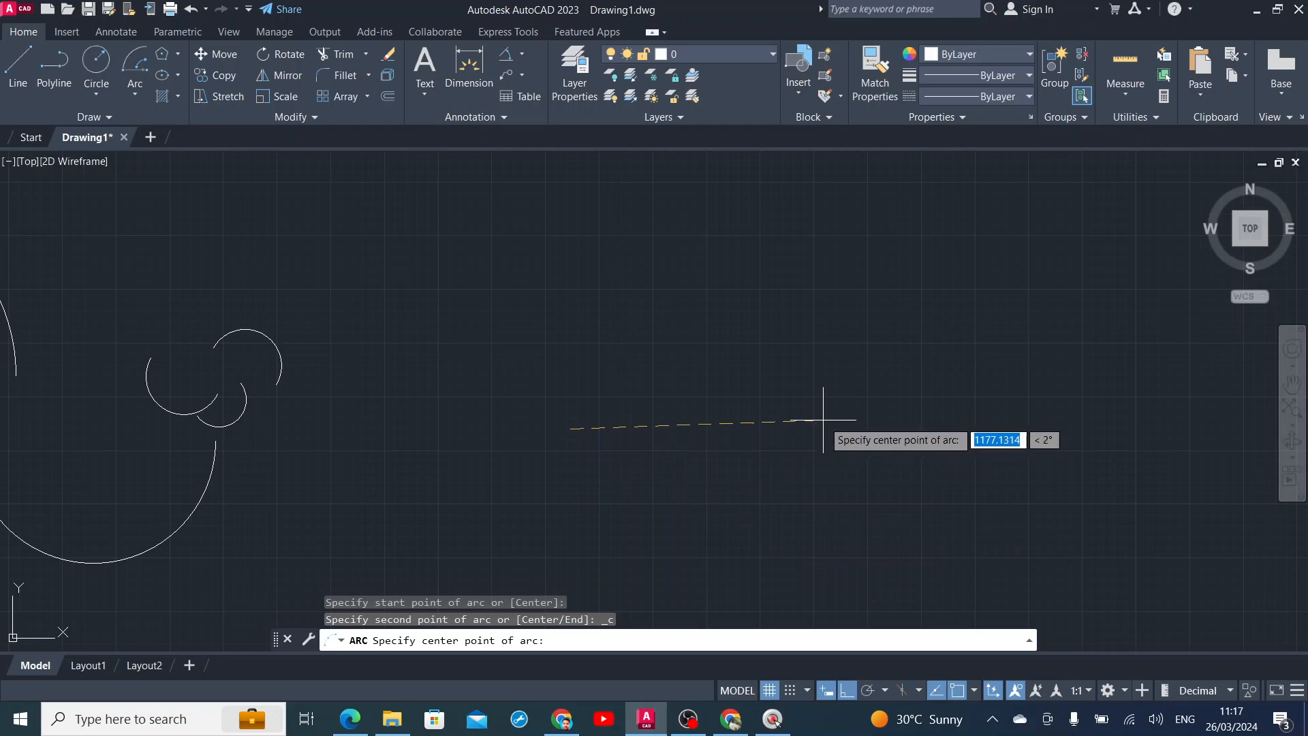
pyautogui.click(846, 691)
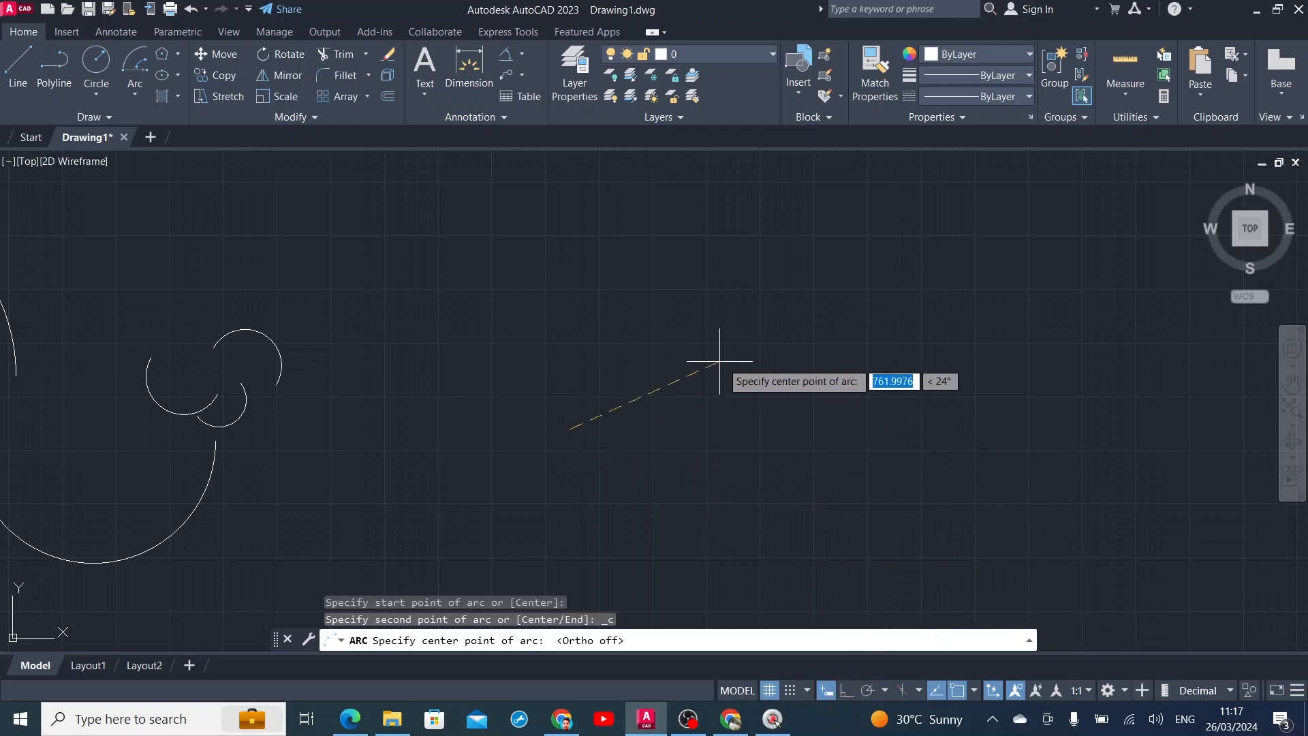
pyautogui.click(852, 429)
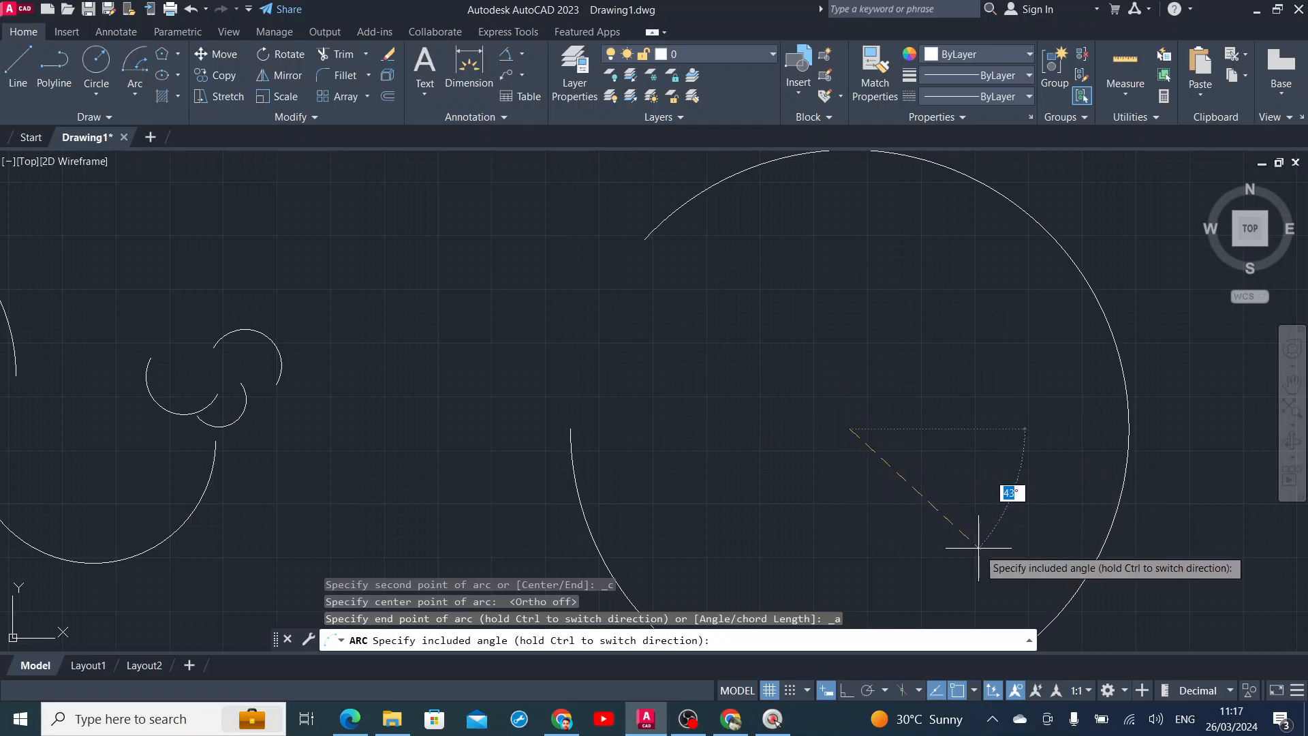
pyautogui.write('200')
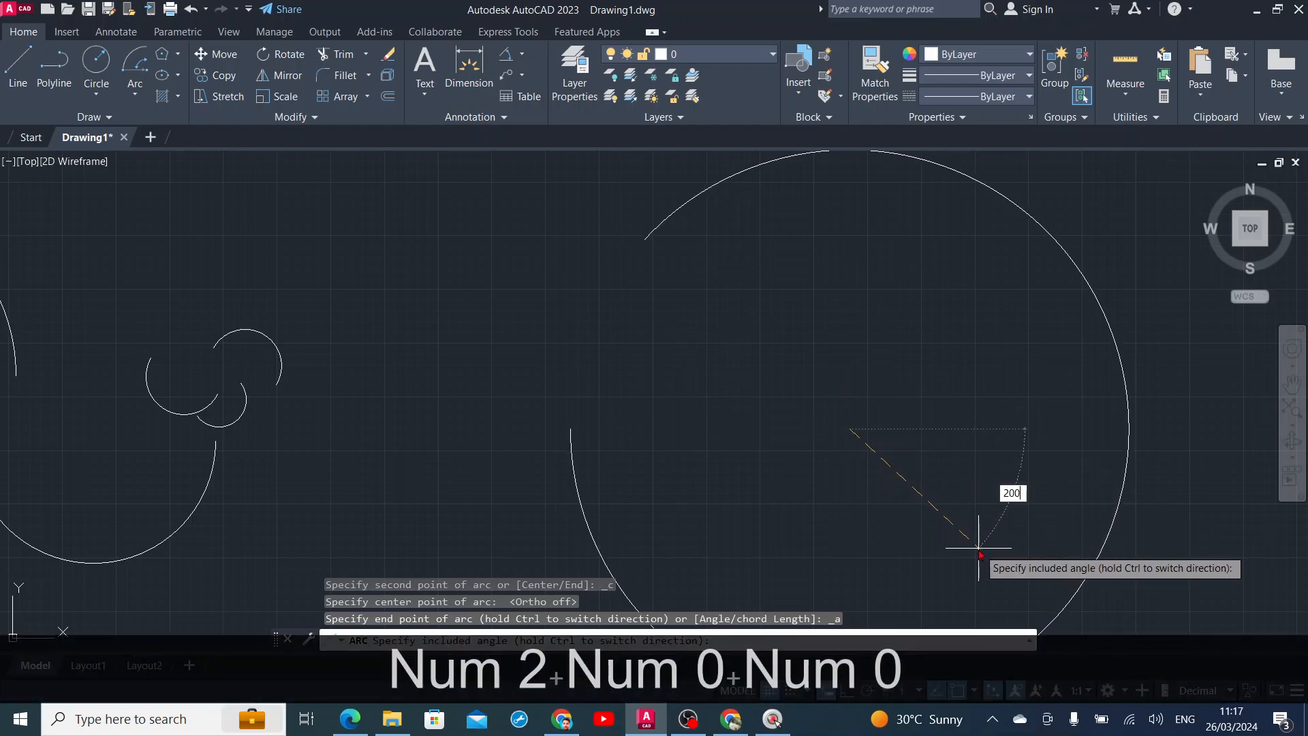
pyautogui.press('Return')
# Draw a Start, Center, Angle arc with a 60° included angle, starting near the upper right end of the 200° arc.
pyautogui.scroll(-2, 936, 402)
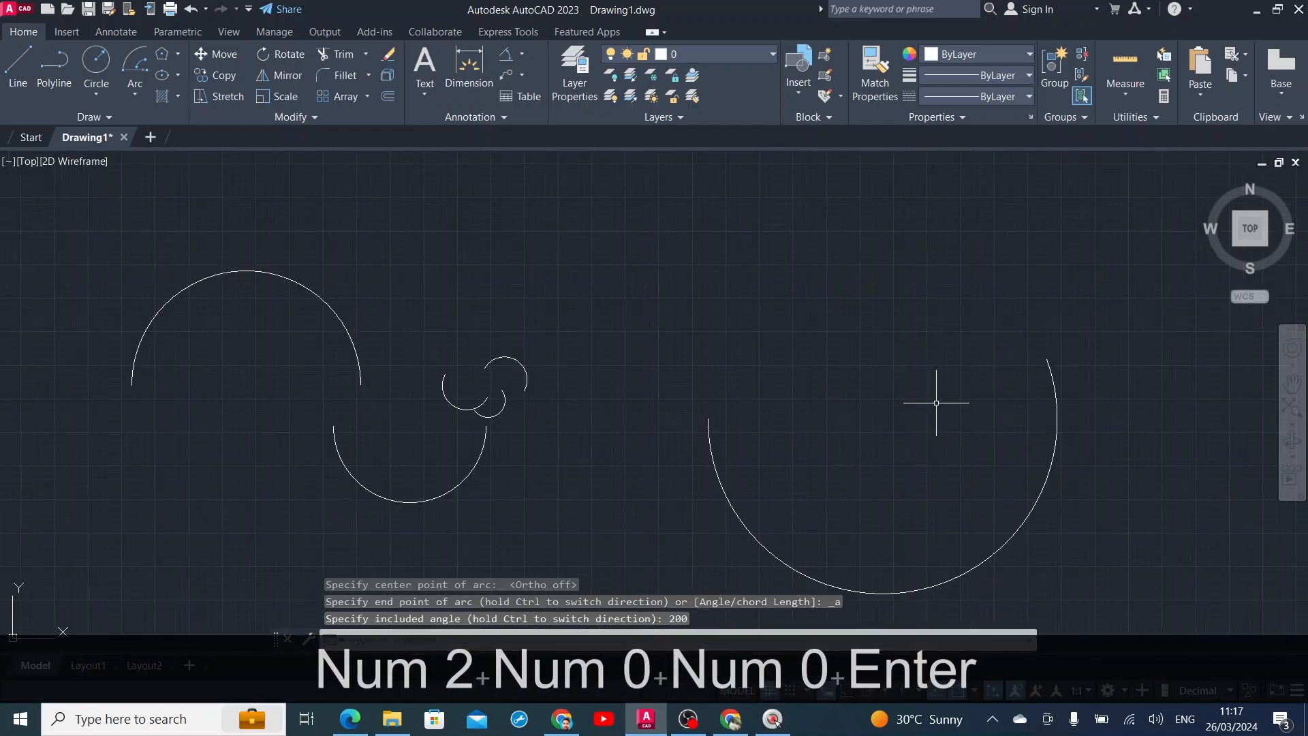
pyautogui.click(135, 62)
pyautogui.click(1029, 356)
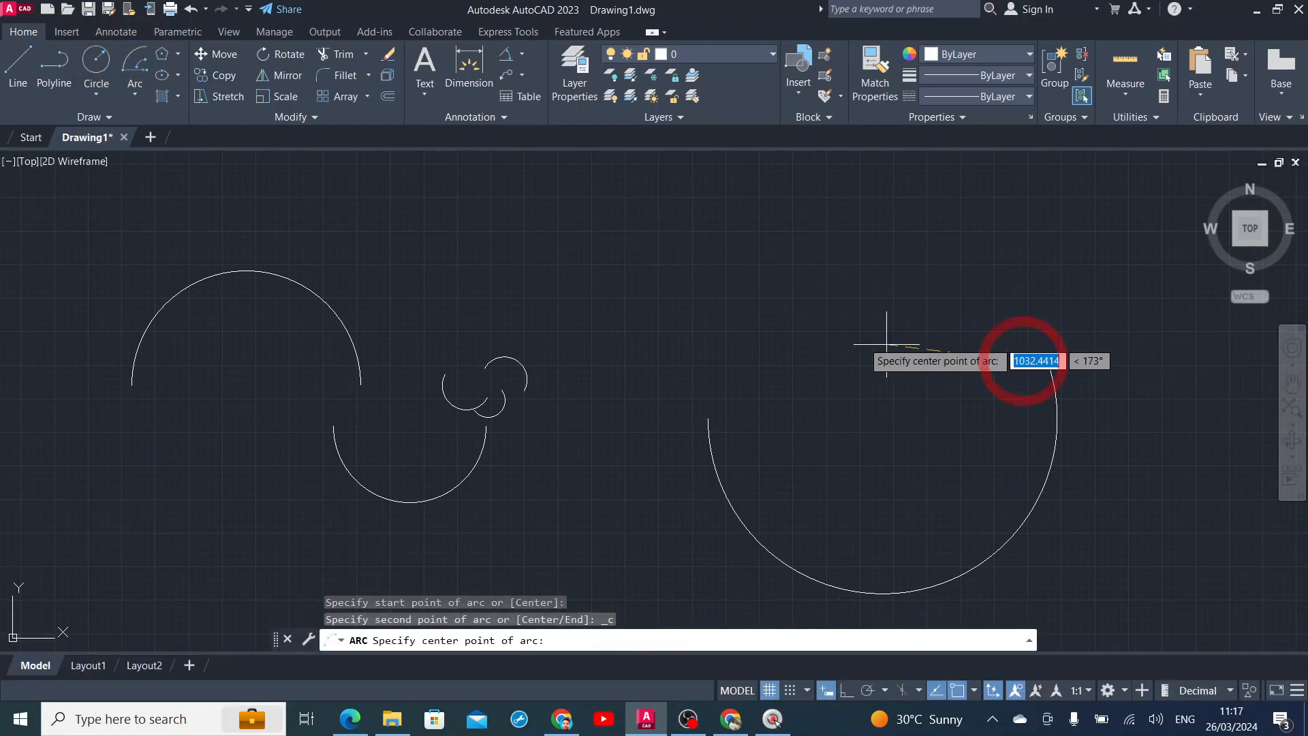
pyautogui.click(755, 368)
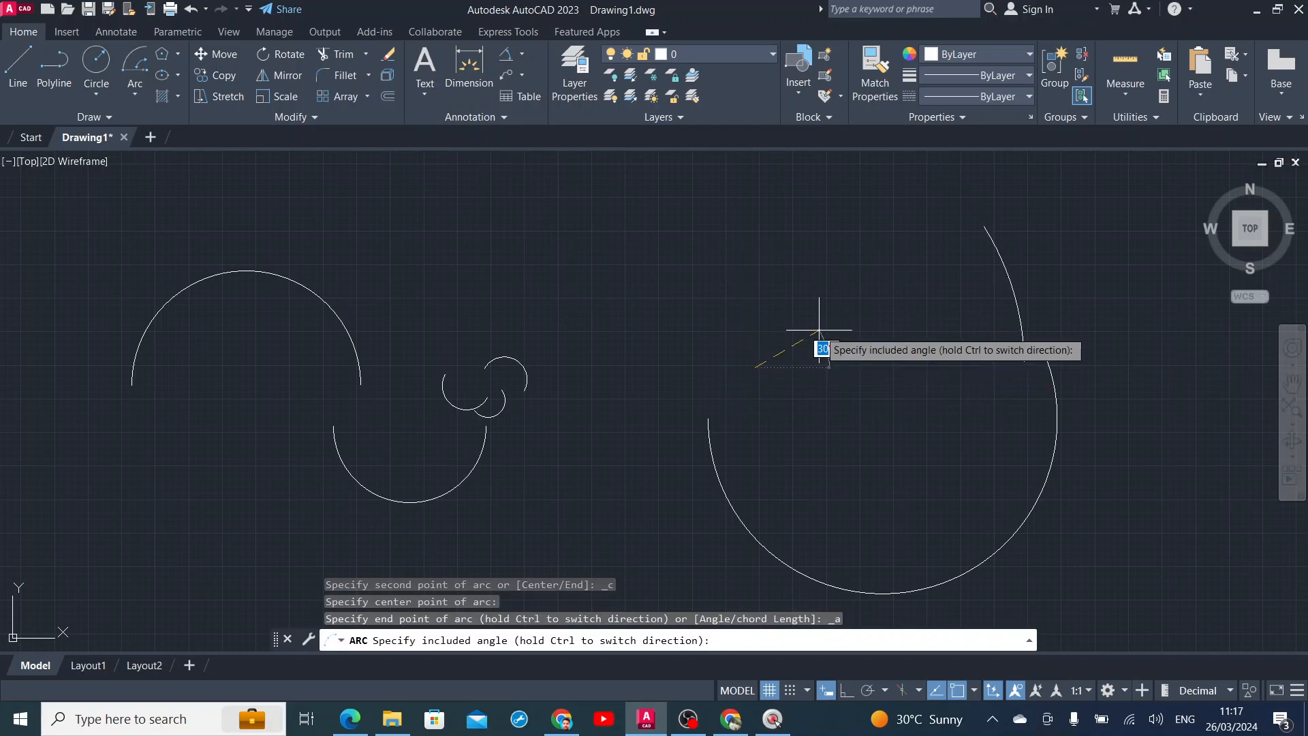
pyautogui.write('60')
pyautogui.scroll(-4, 819, 329)
pyautogui.scroll(2, 878, 276)
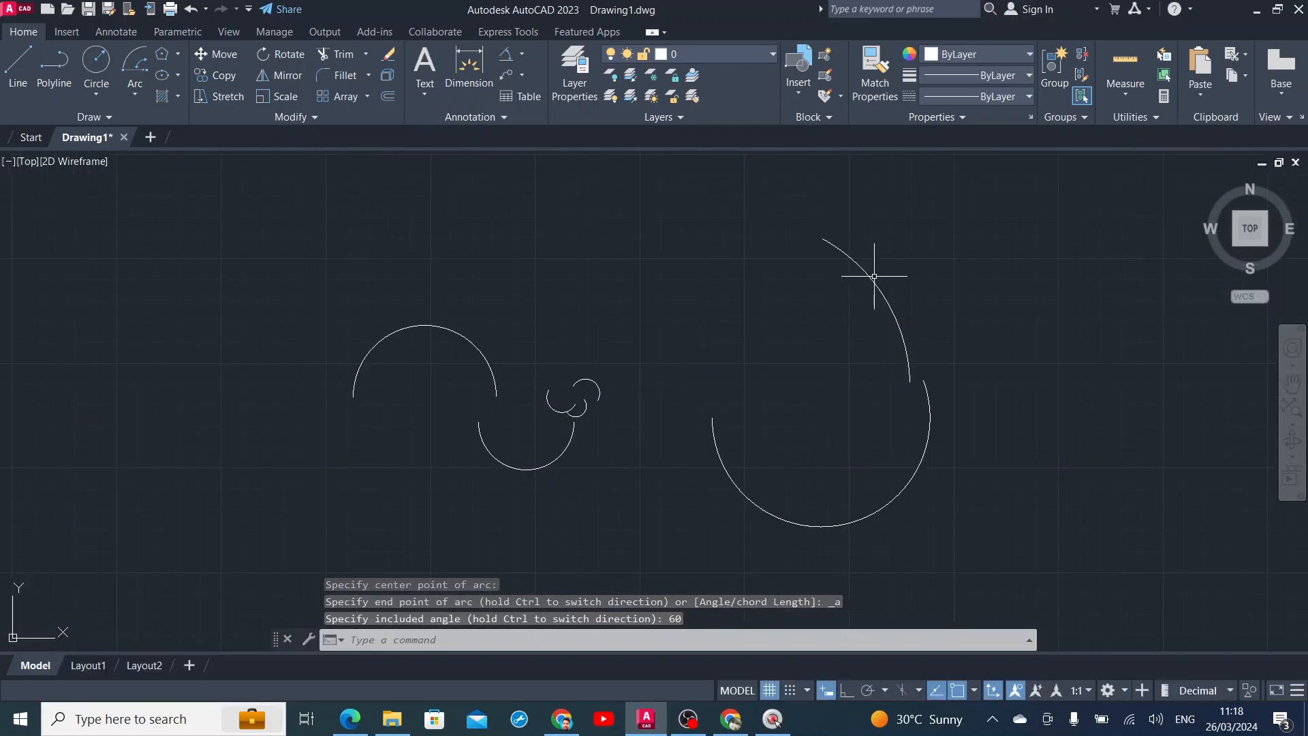
# Close the 60° arc into a sector with two lines, from its lower endpoint to its center and on to its upper endpoint.
pyautogui.click(18, 65)
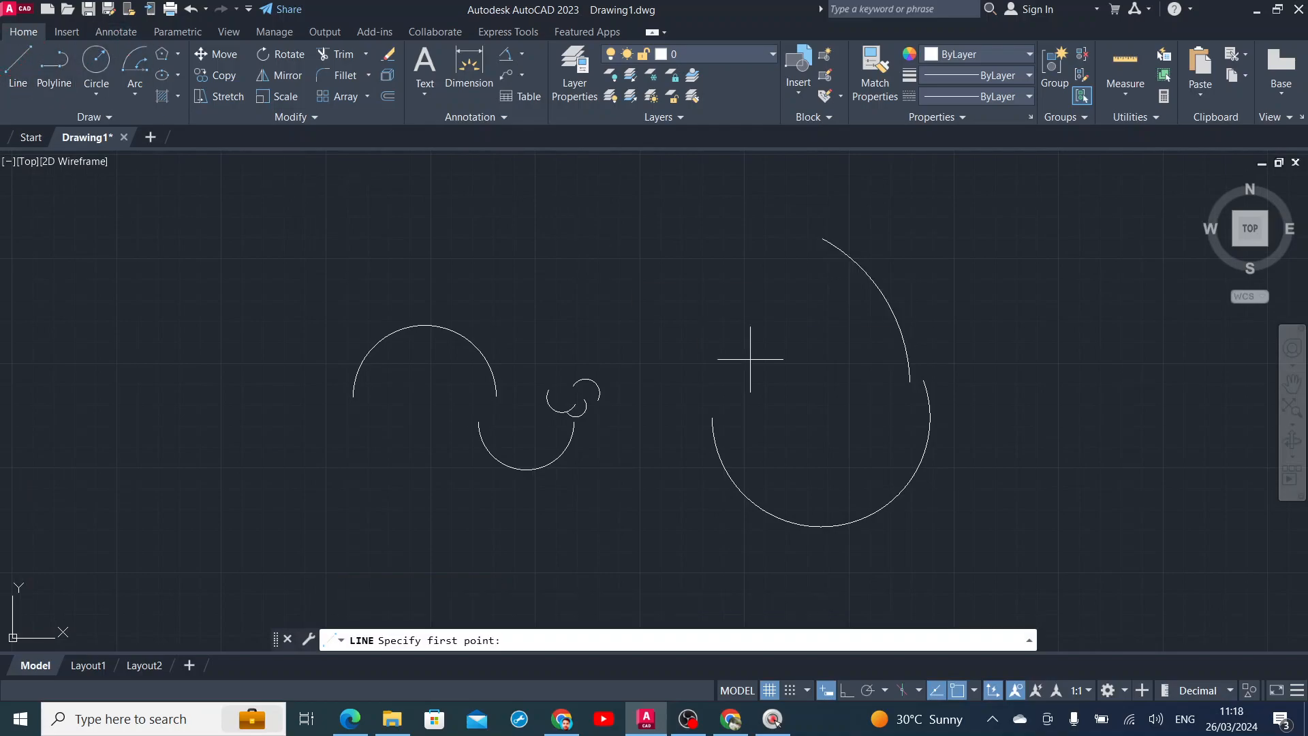
pyautogui.click(909, 381)
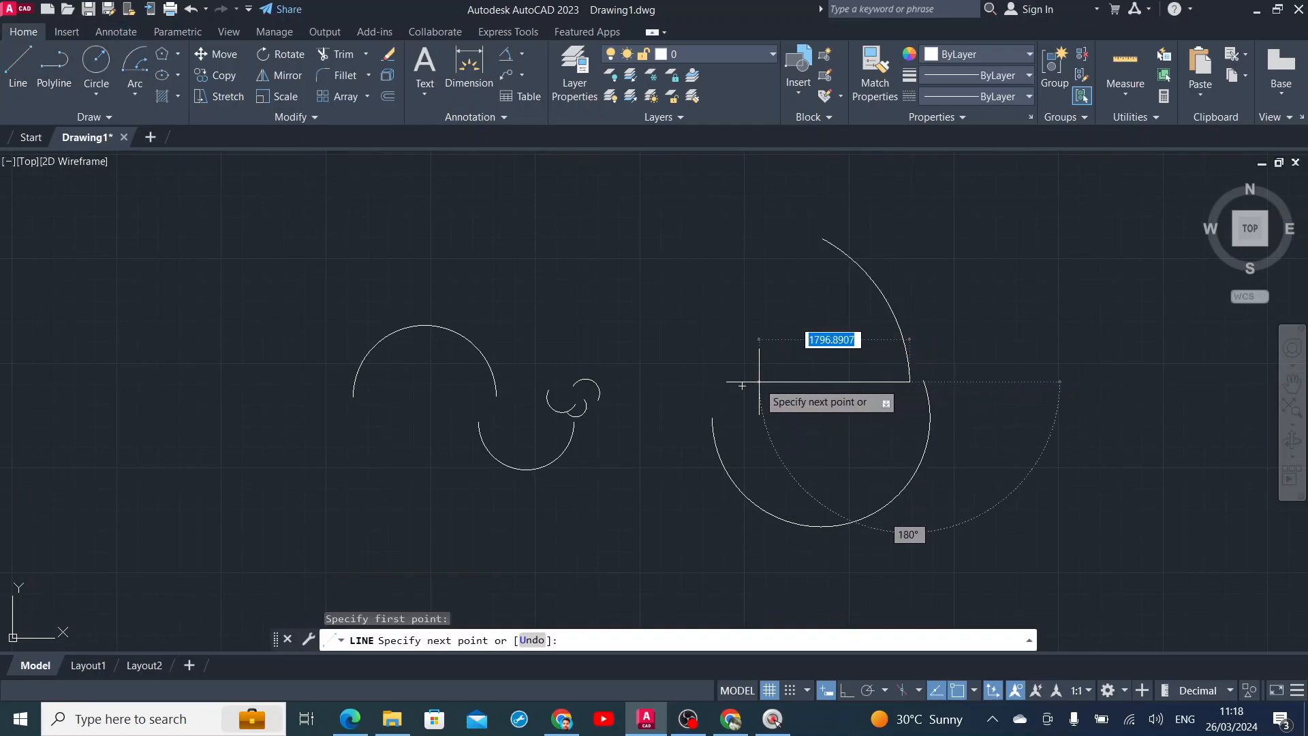
pyautogui.click(743, 385)
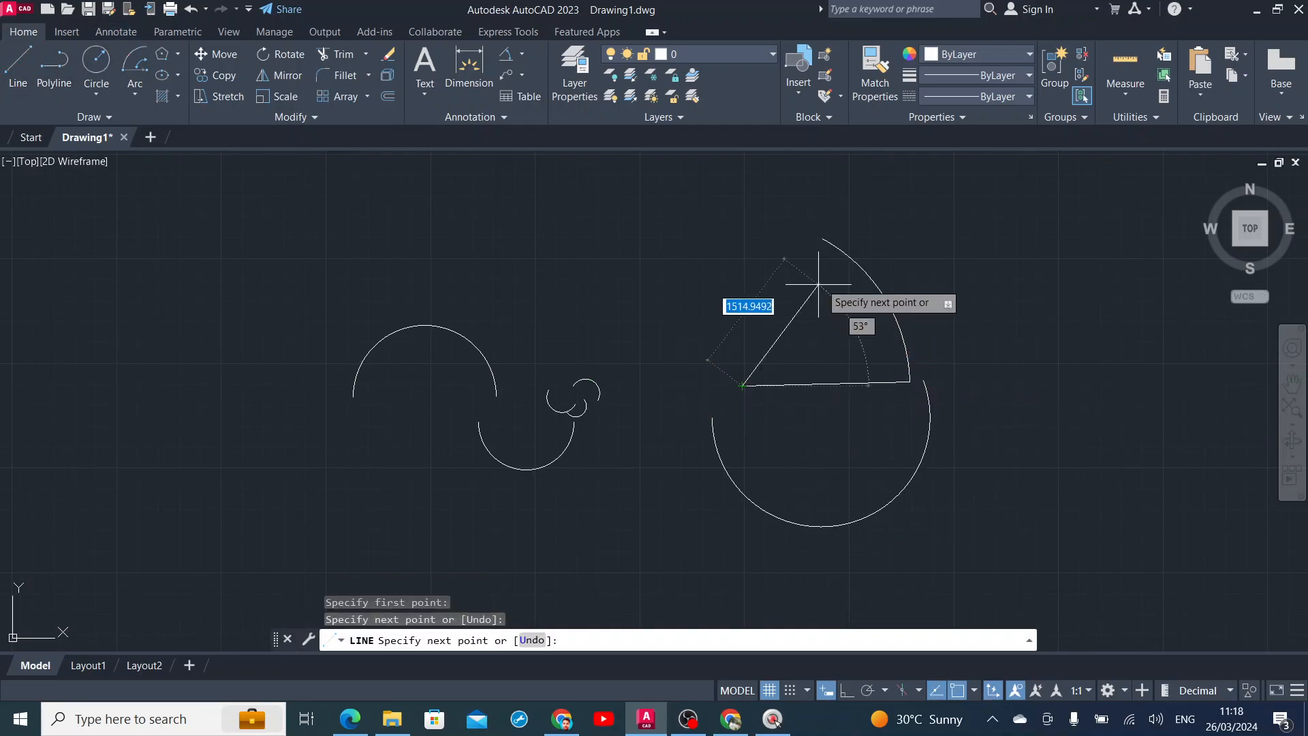
pyautogui.click(822, 240)
pyautogui.press('Escape')
pyautogui.press('Escape')
pyautogui.scroll(4, 967, 382)
pyautogui.scroll(-2, 967, 383)
pyautogui.moveTo(967, 383); pyautogui.dragTo(981, 385, button='middle')
pyautogui.scroll(-2, 981, 385)
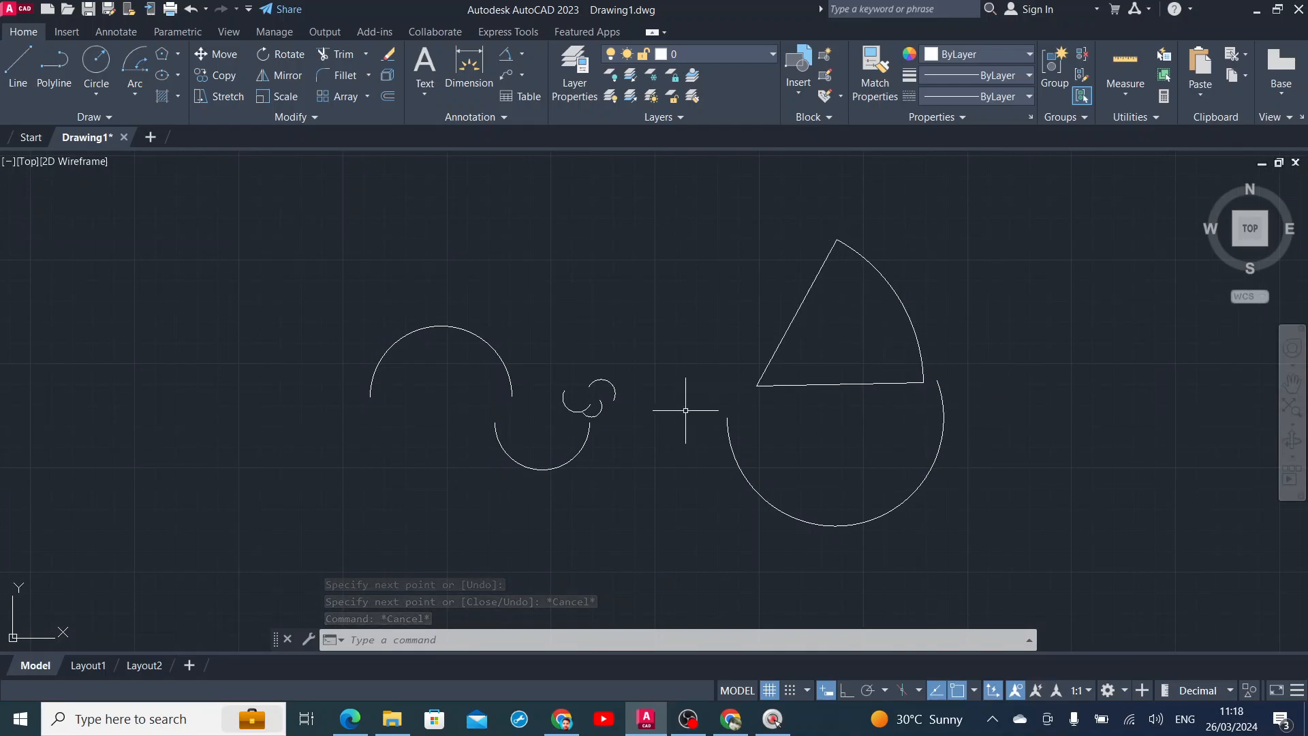
# Draw a Start, Center, Length arc with a chord length of 200 in the empty area to the right of the sector.
pyautogui.click(135, 87)
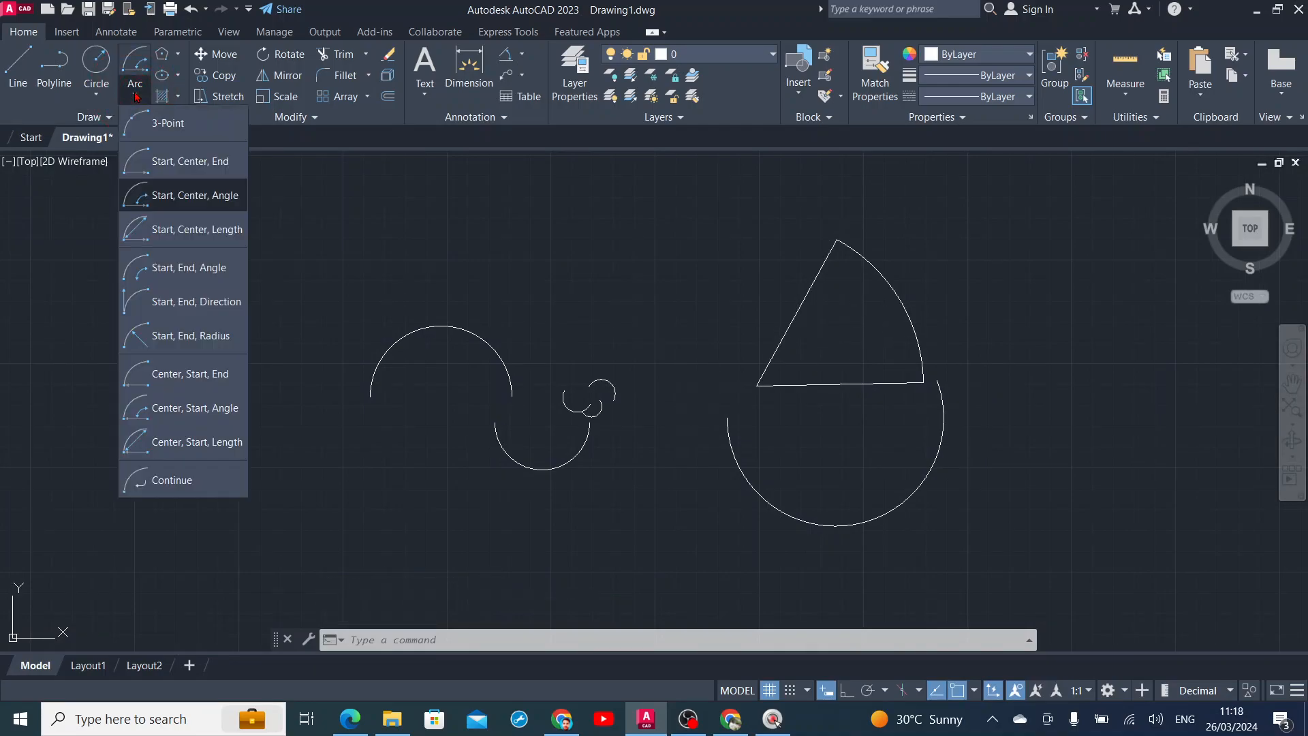
pyautogui.click(172, 231)
pyautogui.scroll(-2, 238, 371)
pyautogui.scroll(2, 702, 418)
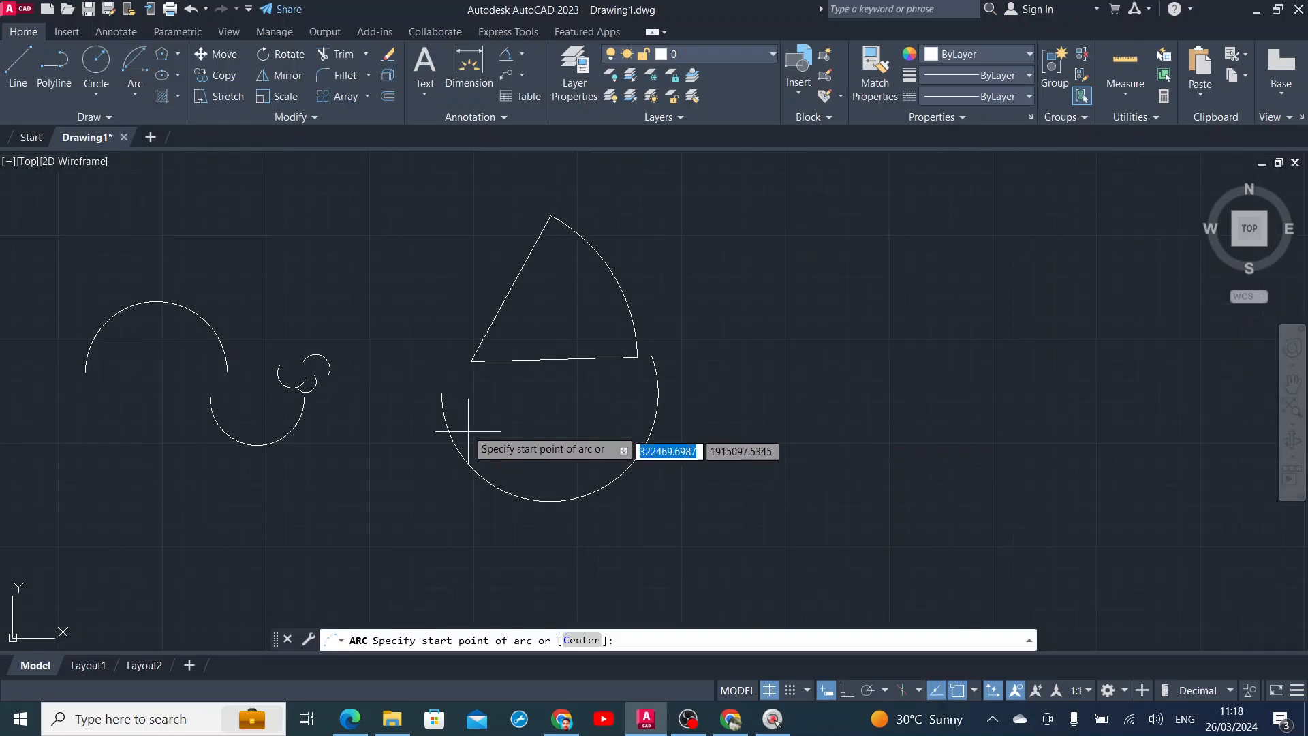
pyautogui.click(795, 339)
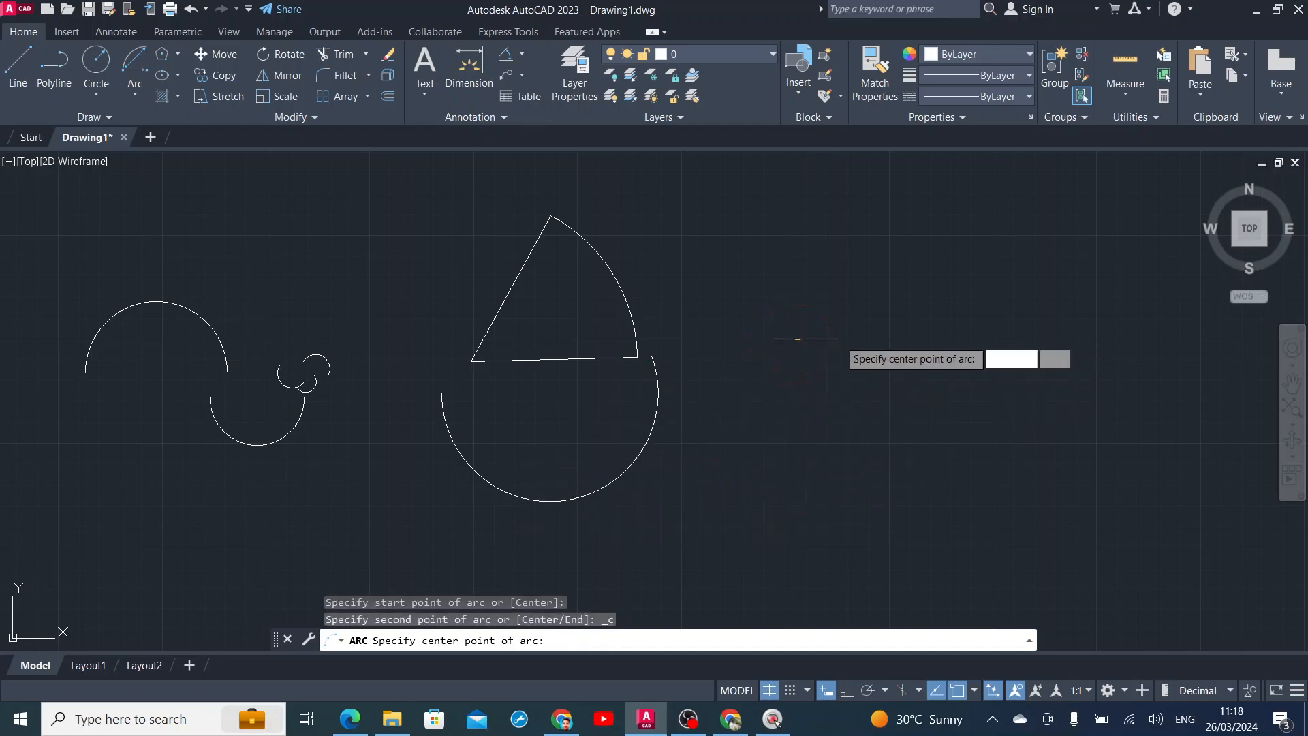
pyautogui.click(941, 341)
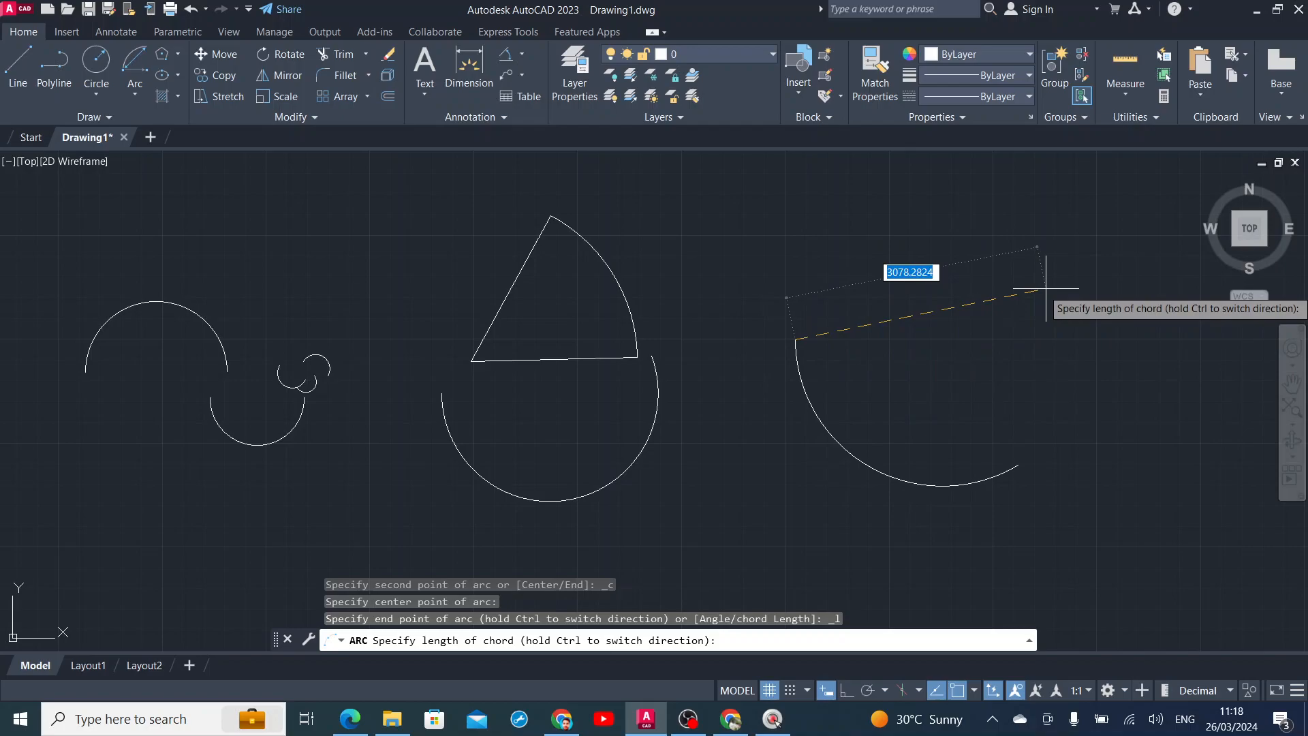
pyautogui.write('200')
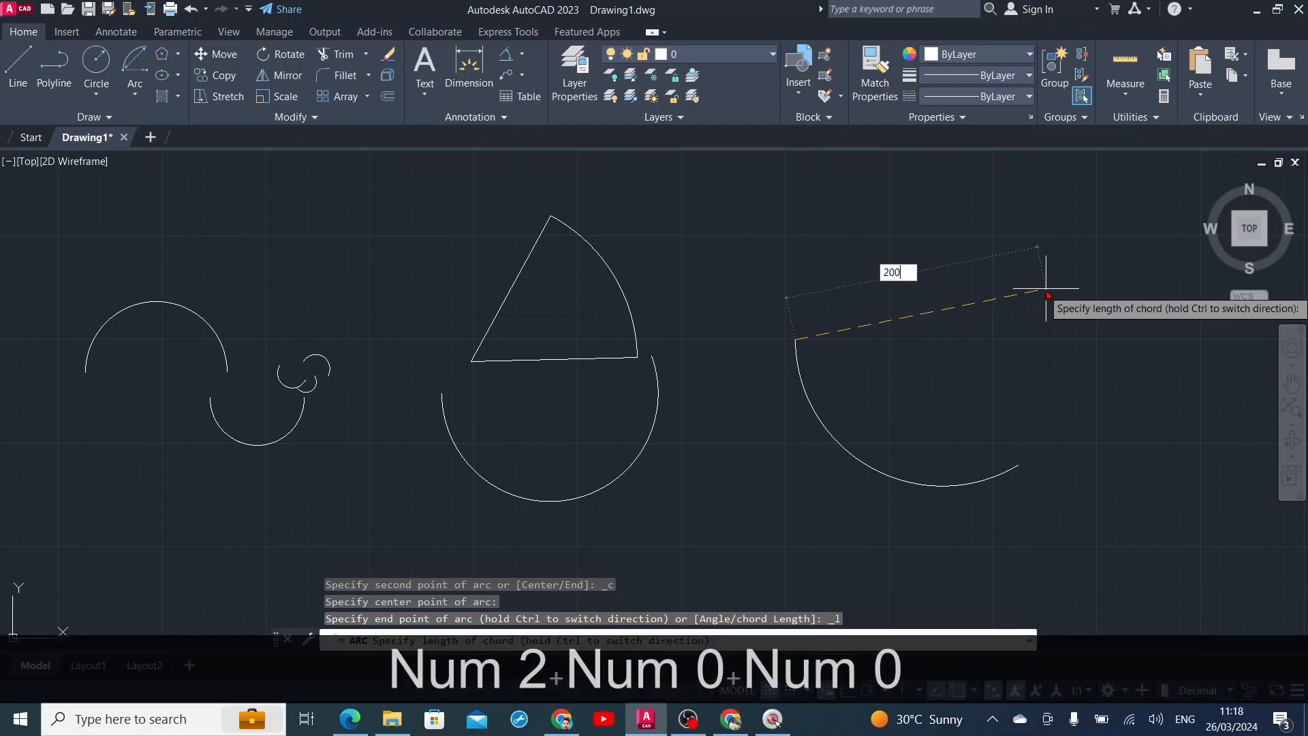
pyautogui.press('Return')
pyautogui.scroll(5, 806, 339)
pyautogui.scroll(-2, 684, 368)
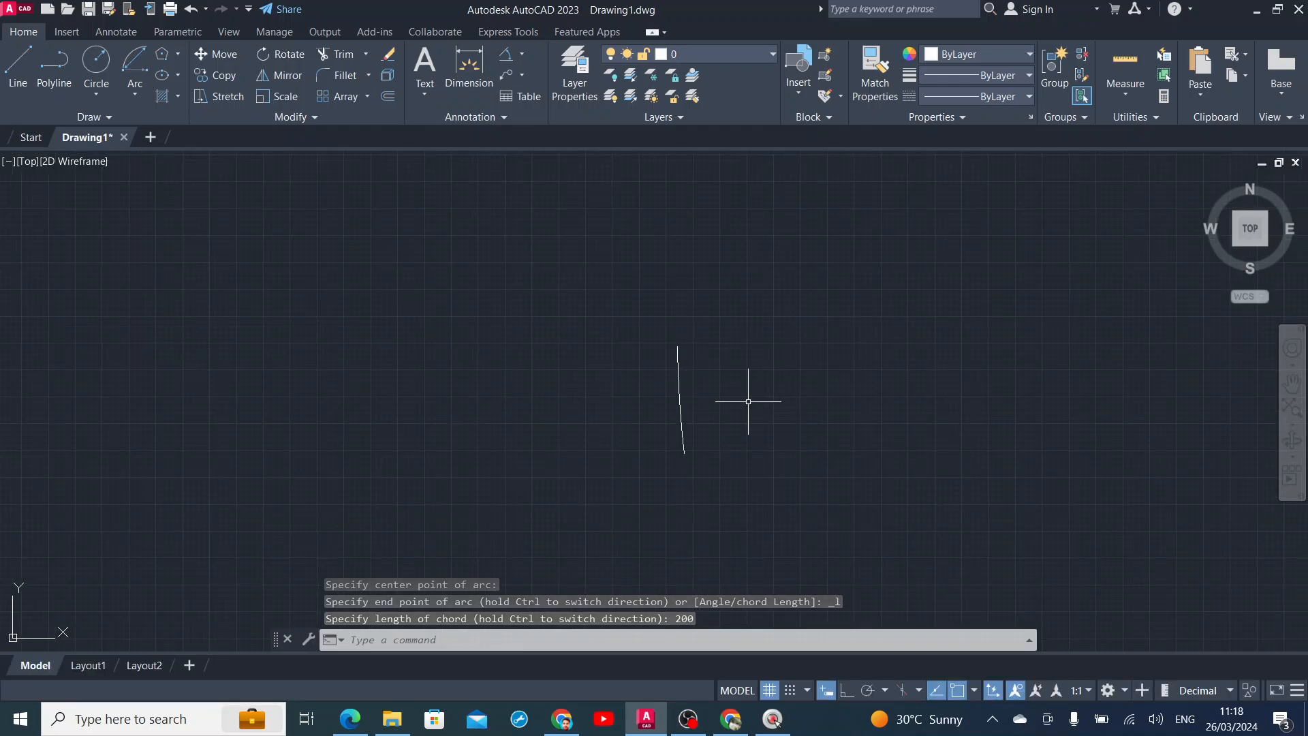
pyautogui.scroll(1, 679, 362)
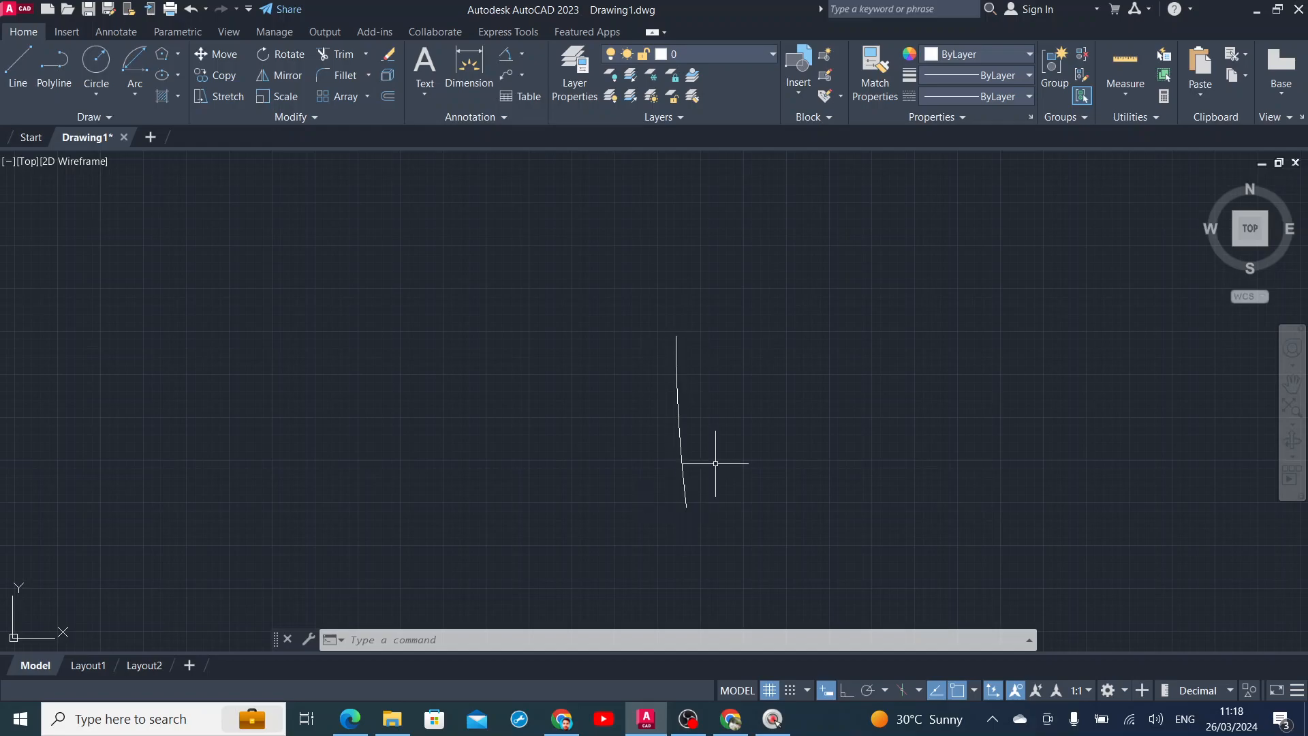
# Add an arc length dimension beside the short 200-chord arc.
pyautogui.click(522, 54)
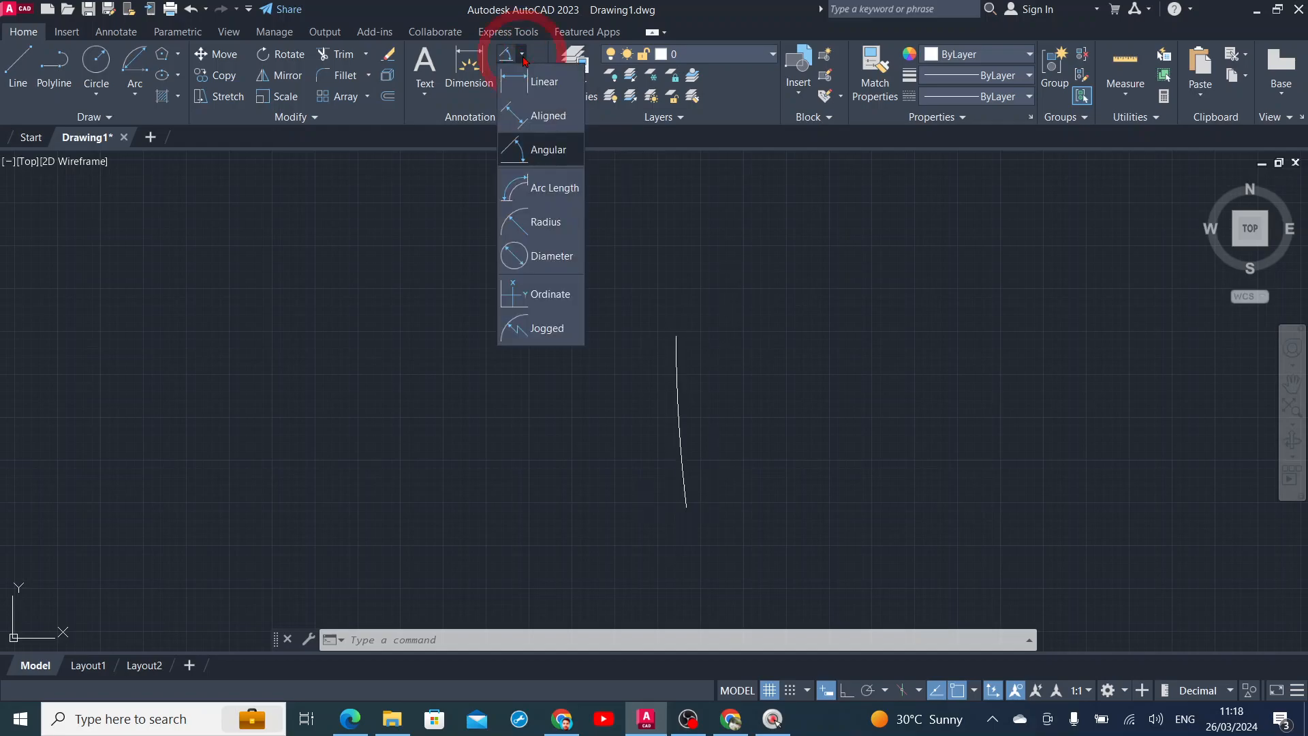
pyautogui.click(554, 198)
pyautogui.click(677, 358)
pyautogui.click(613, 428)
pyautogui.scroll(2, 623, 359)
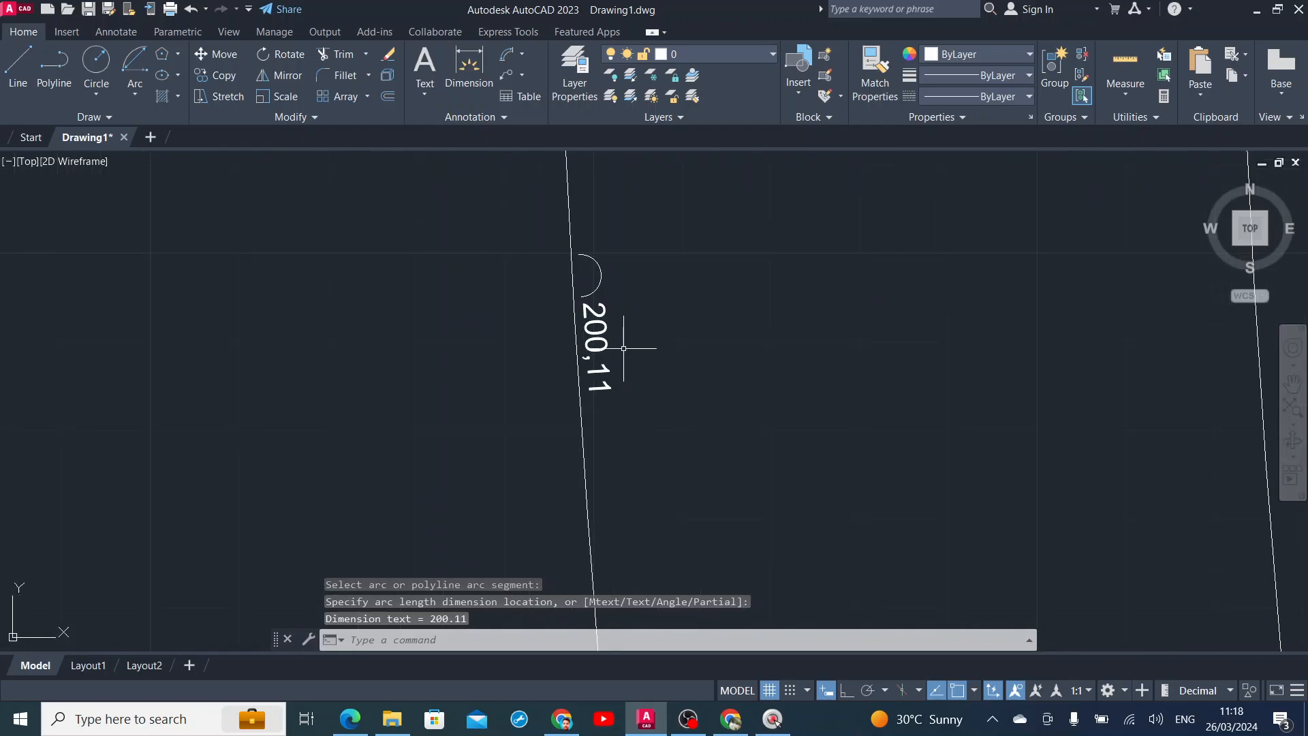
pyautogui.scroll(-3, 620, 368)
pyautogui.press('Escape')
pyautogui.press('Escape')
# Delete the short 200-chord arc together with its arc length dimension.
pyautogui.scroll(-3, 636, 365)
pyautogui.click(715, 296)
pyautogui.click(585, 457)
pyautogui.press('Delete')
# Draw a wave of four connected tangent arcs with the Continue method, running rightward from the deleted arc's endpoint.
pyautogui.scroll(-3, 702, 421)
pyautogui.click(129, 88)
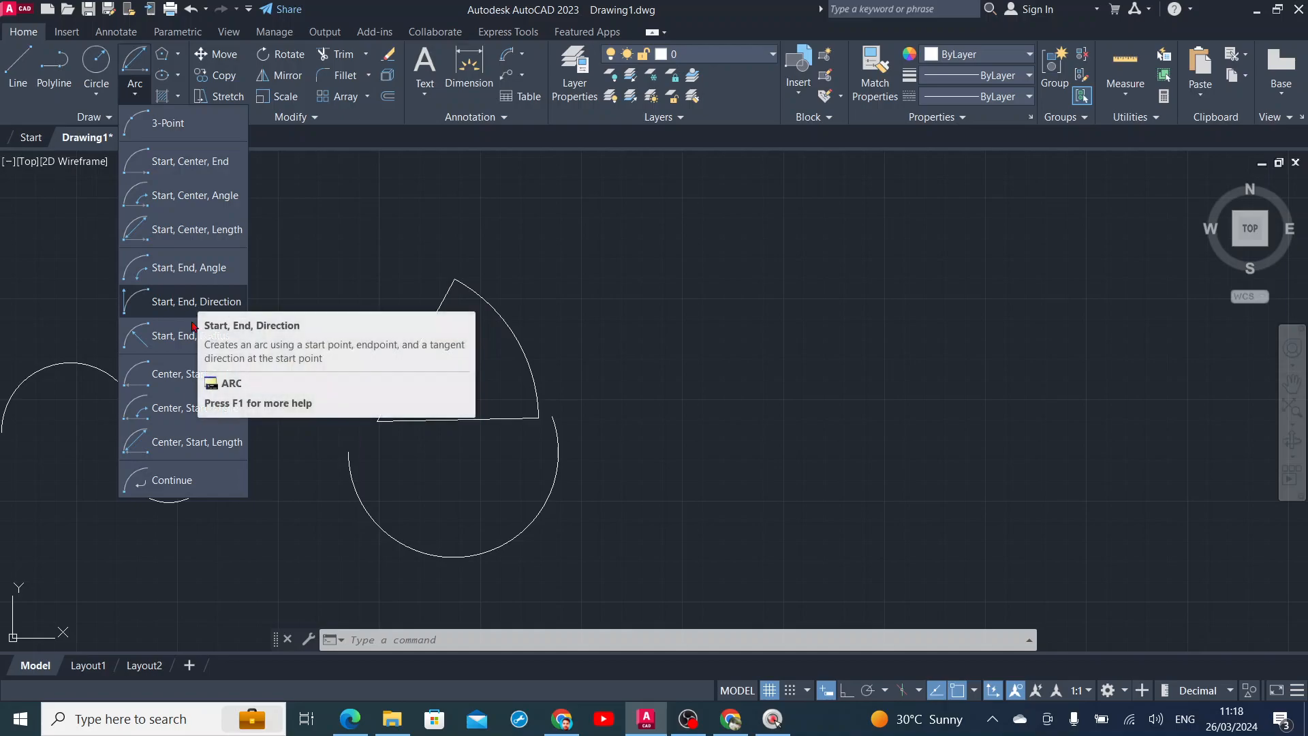
pyautogui.click(199, 481)
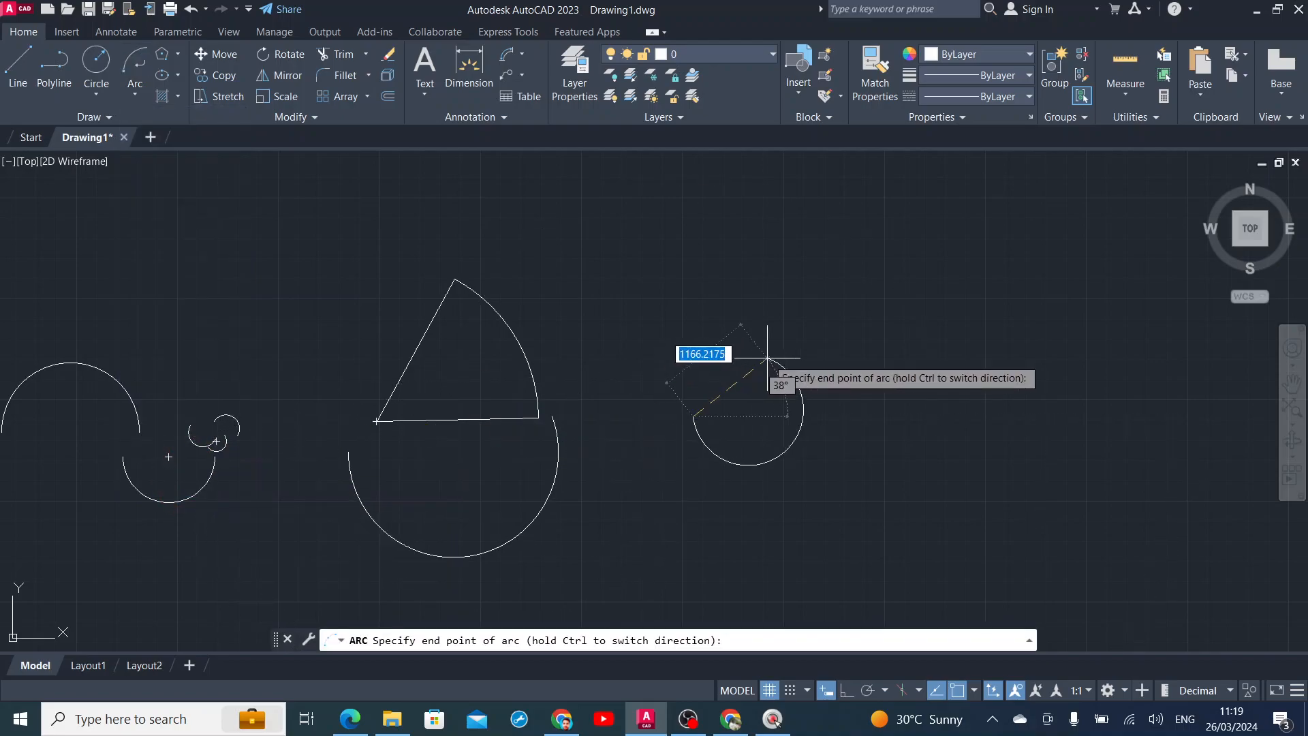
pyautogui.click(798, 393)
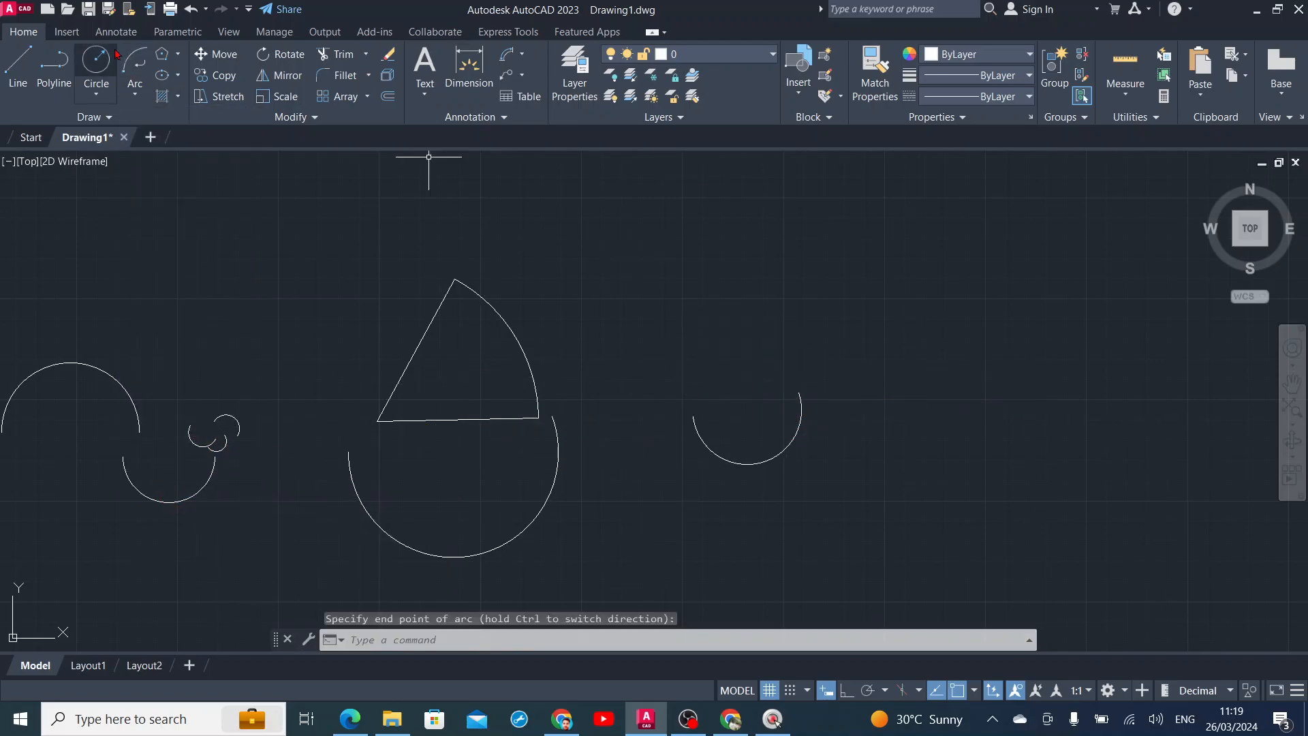
pyautogui.click(135, 62)
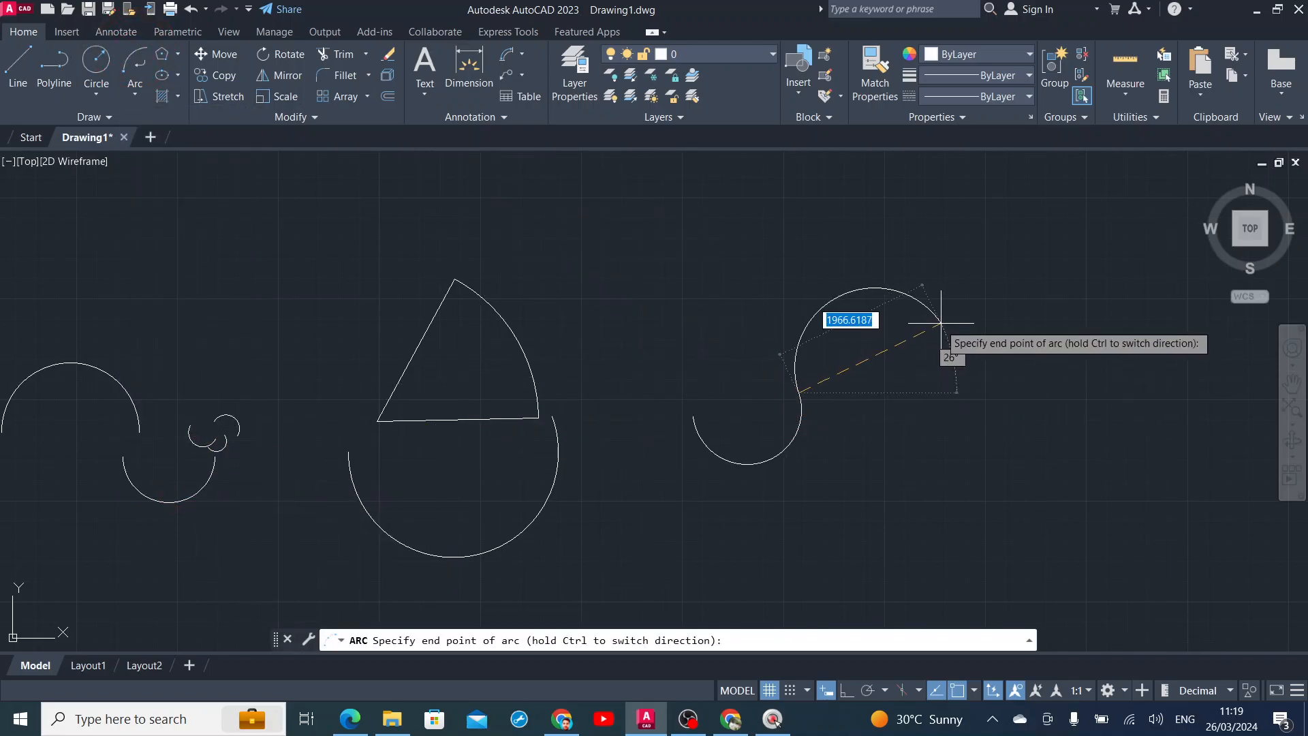
pyautogui.click(911, 366)
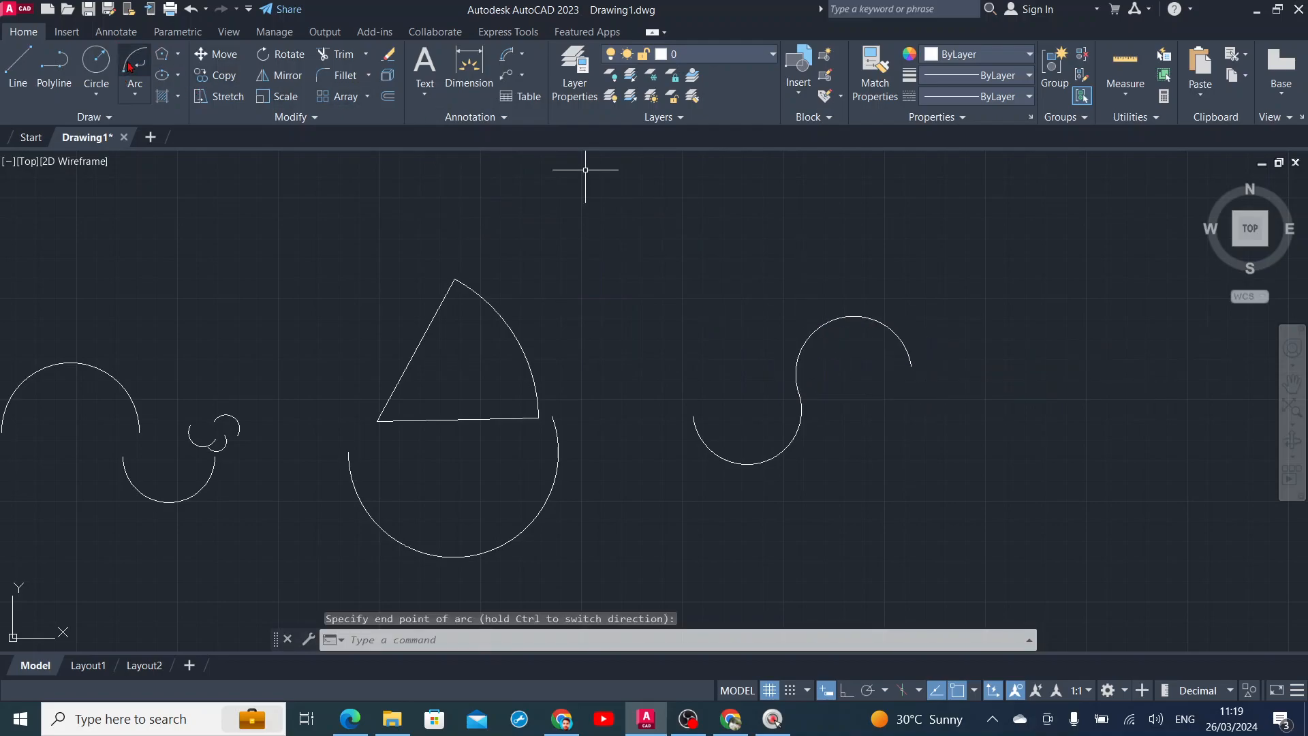
pyautogui.click(129, 64)
pyautogui.click(1046, 374)
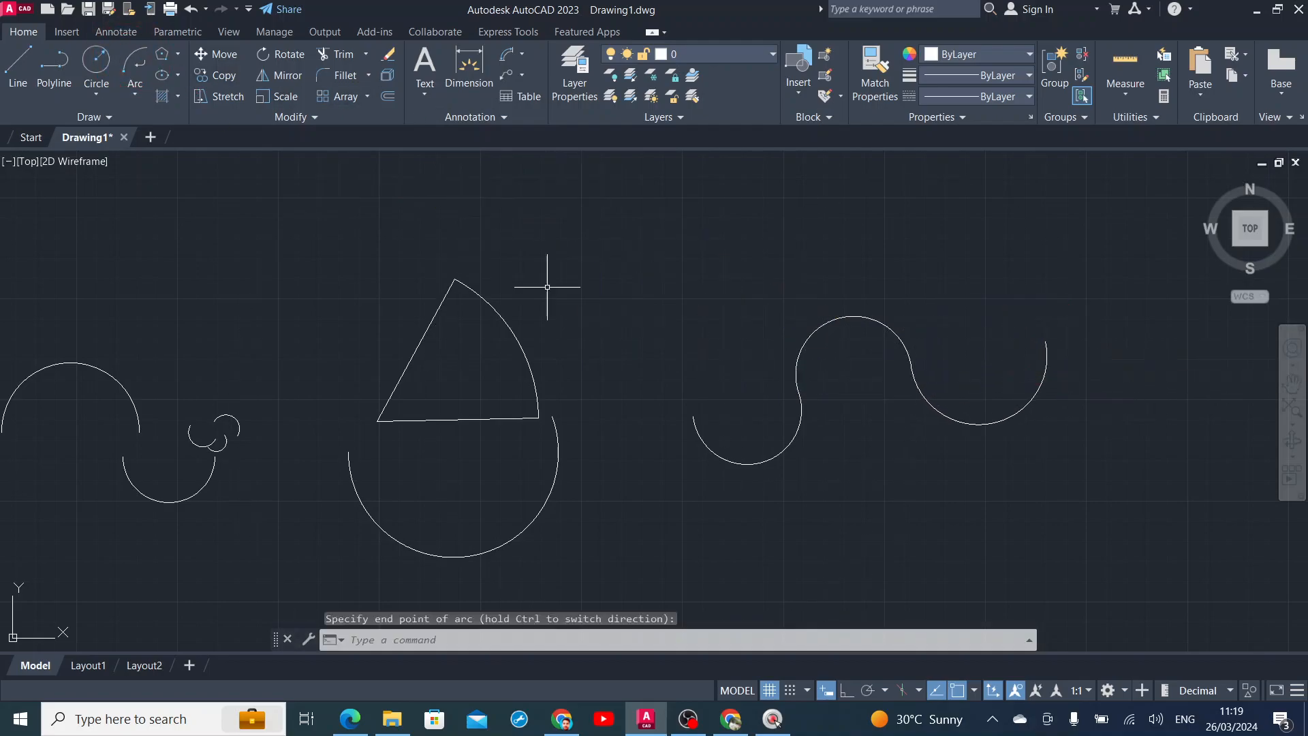
pyautogui.click(133, 65)
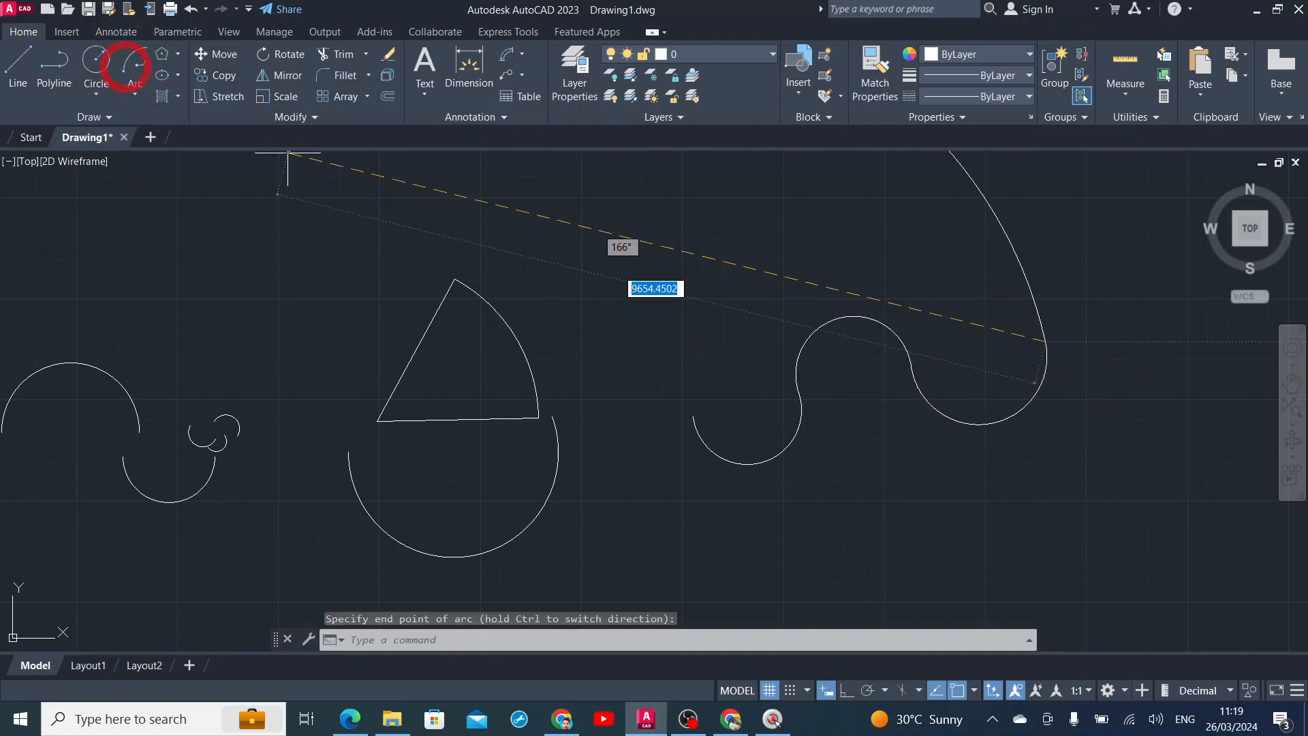
pyautogui.click(1164, 331)
pyautogui.moveTo(1126, 406); pyautogui.dragTo(1022, 423, button='middle')
pyautogui.click(1093, 250)
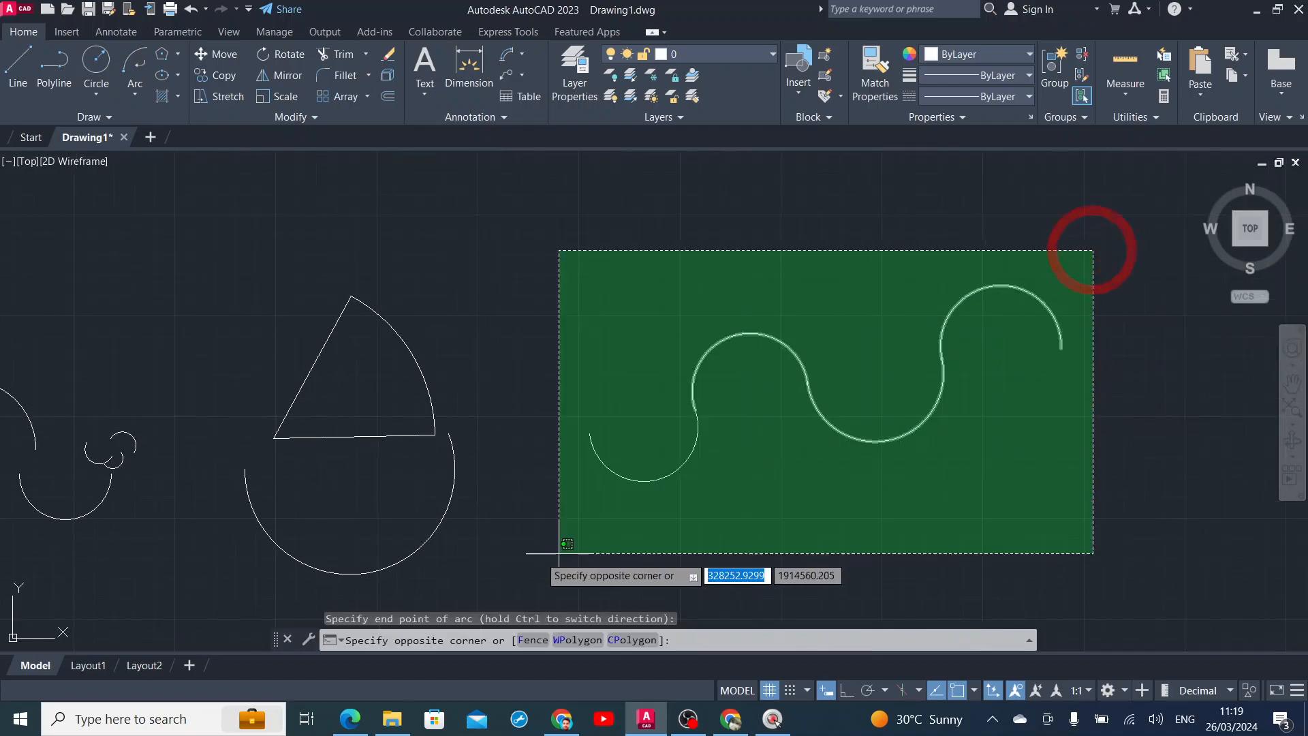
pyautogui.click(544, 551)
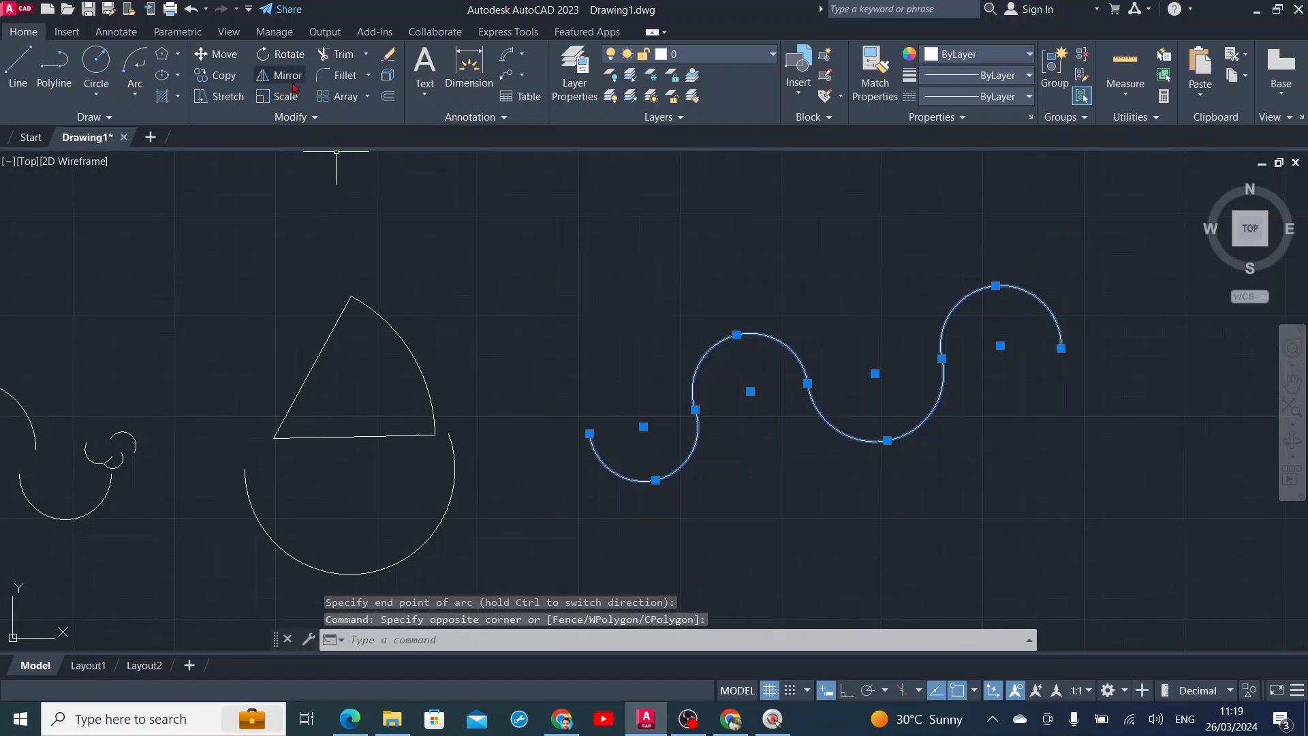
pyautogui.click(211, 77)
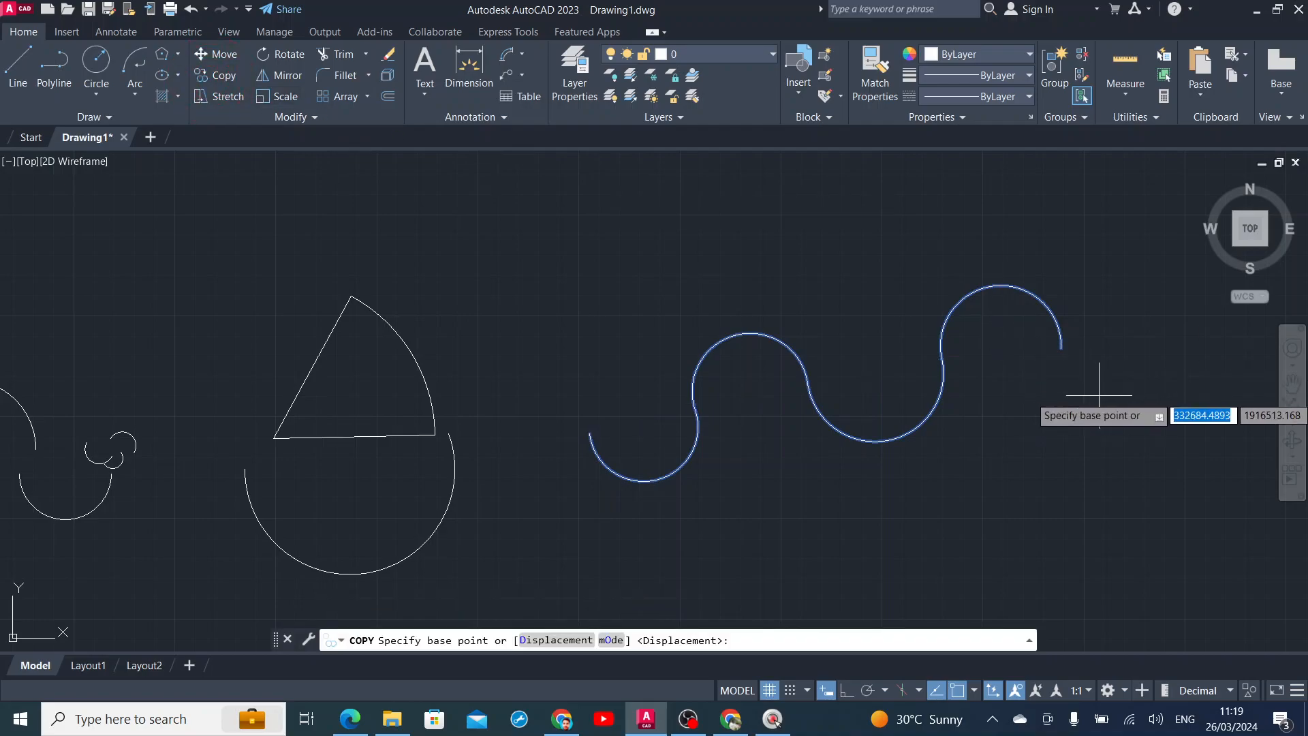
pyautogui.click(1061, 348)
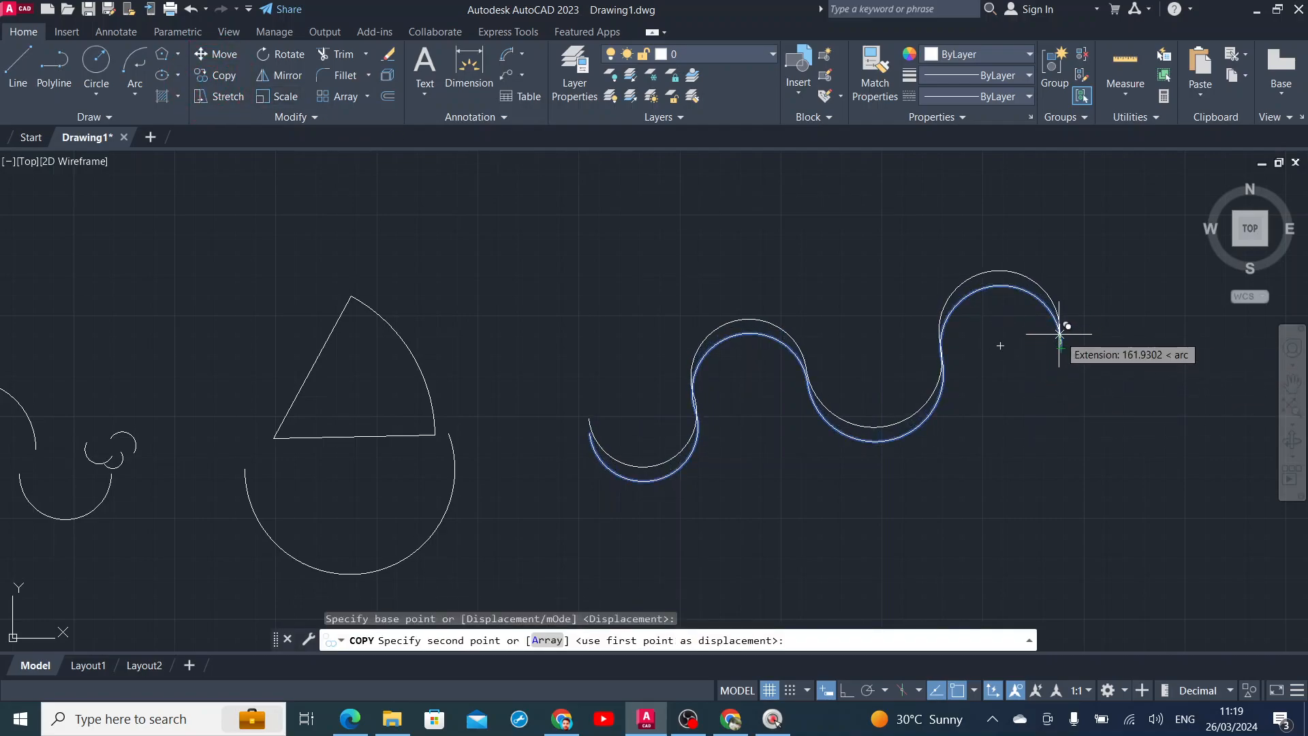
pyautogui.press('Escape')
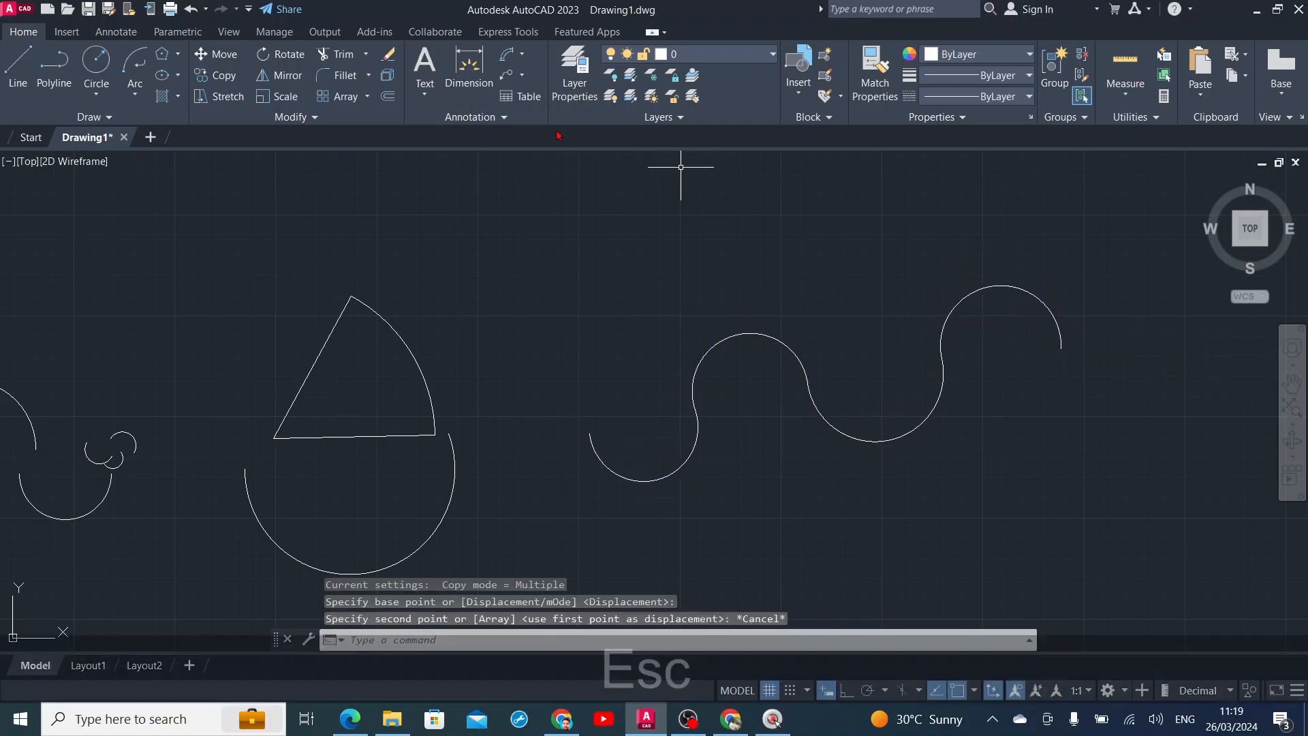
# Set the Offset distance with two points inside the wave's second arc, and offset the first arc to its inner side.
pyautogui.click(388, 97)
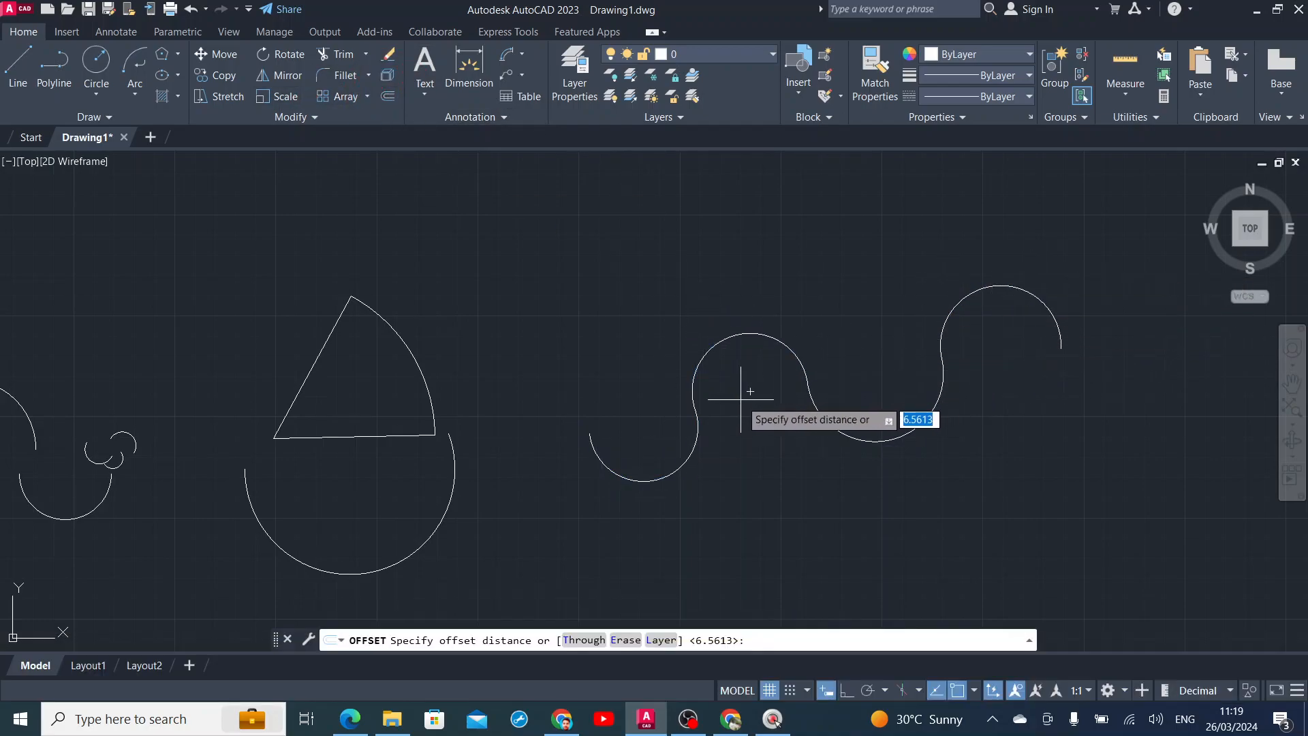
pyautogui.click(750, 390)
pyautogui.click(750, 368)
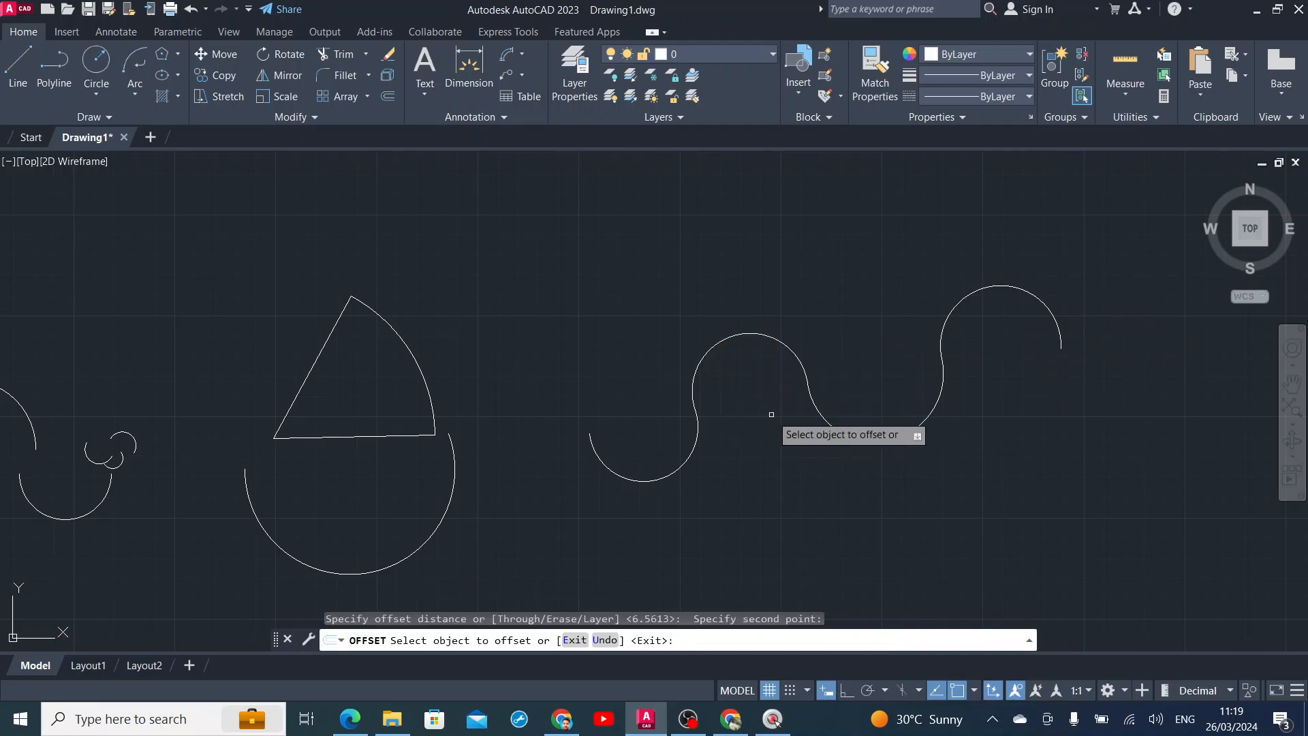
pyautogui.click(1073, 265)
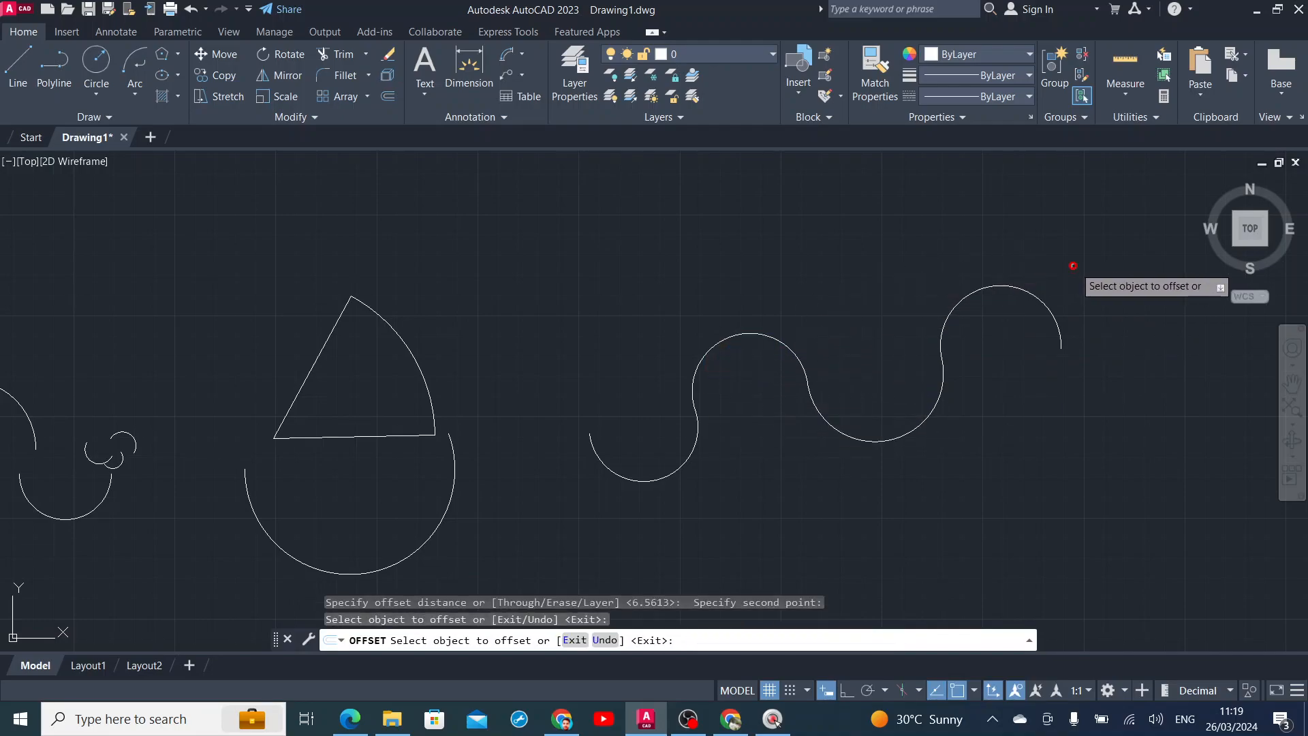
pyautogui.click(655, 479)
pyautogui.click(655, 454)
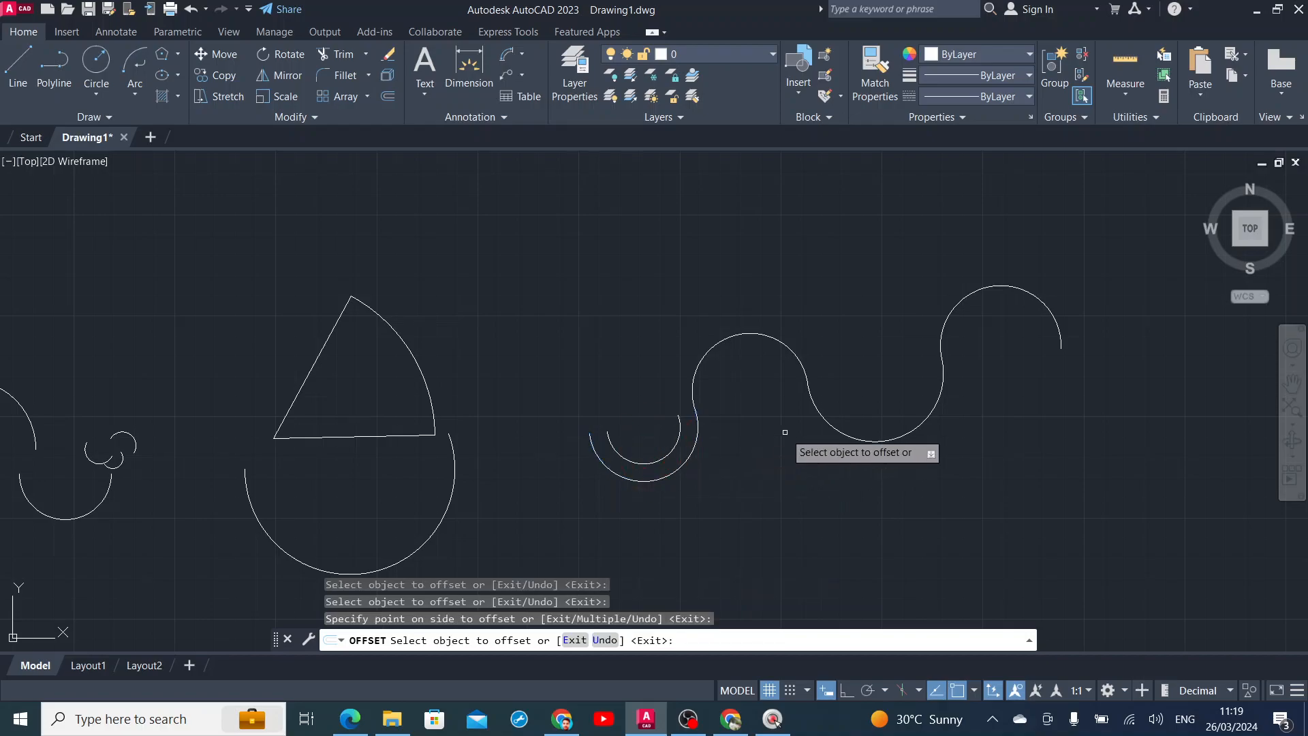
# Offset the wave's remaining three arcs at the same distance, each to its upper side, to complete the parallel wave.
pyautogui.click(737, 336)
pyautogui.click(726, 312)
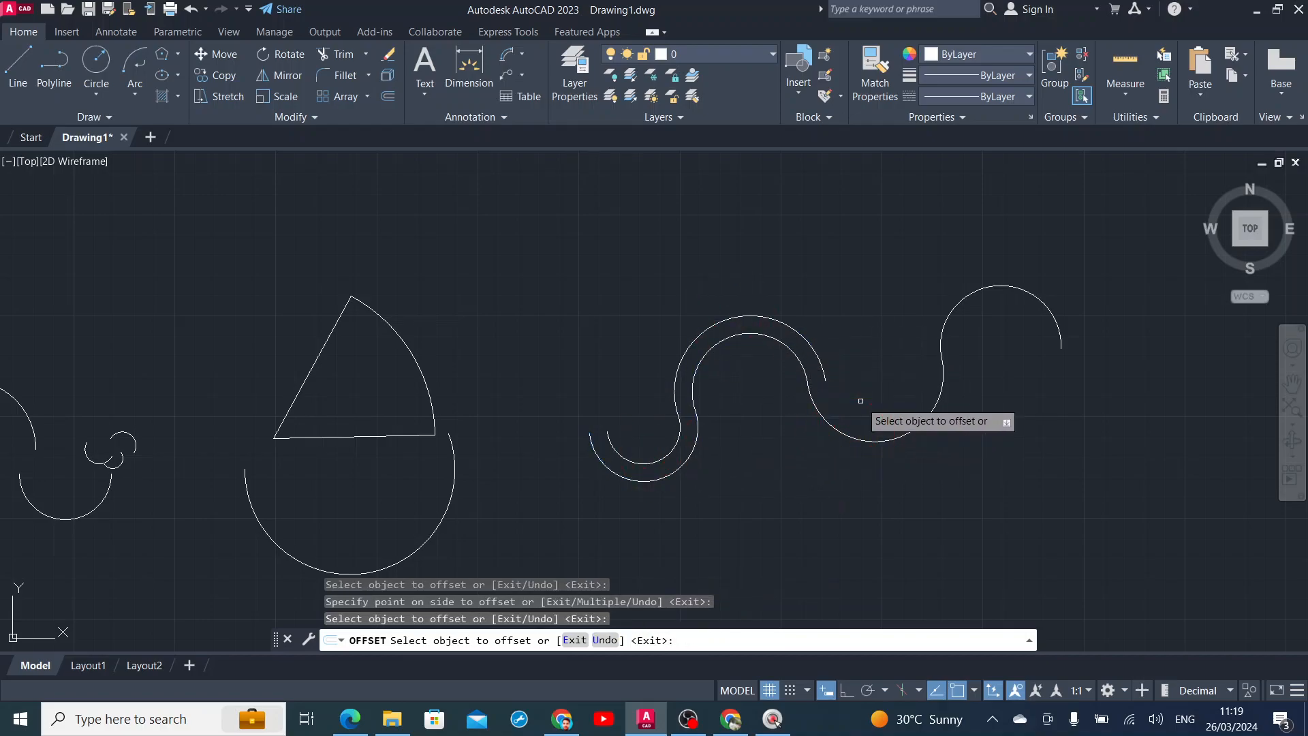
pyautogui.click(869, 440)
pyautogui.click(873, 409)
pyautogui.click(954, 305)
pyautogui.click(944, 300)
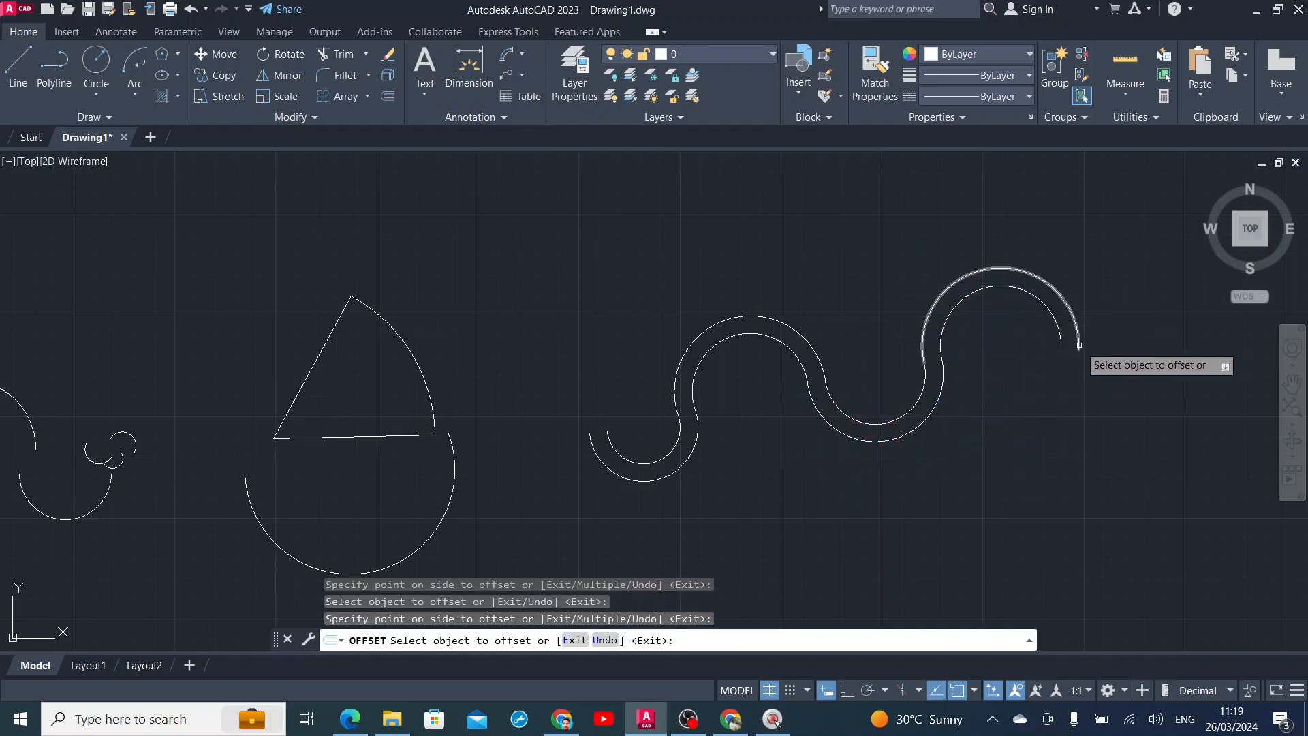
pyautogui.press('Escape')
pyautogui.press('Escape')
pyautogui.scroll(-5, 1080, 341)
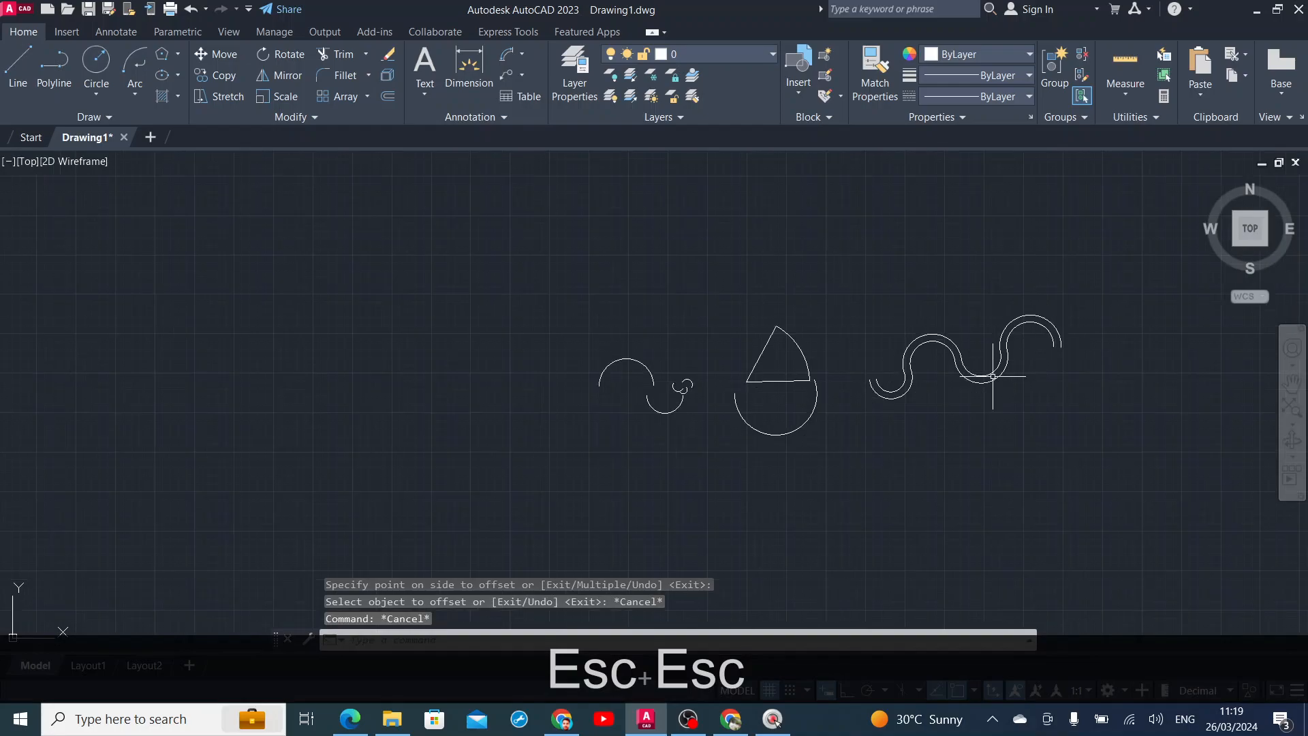
pyautogui.scroll(1, 882, 383)
pyautogui.scroll(2, 929, 402)
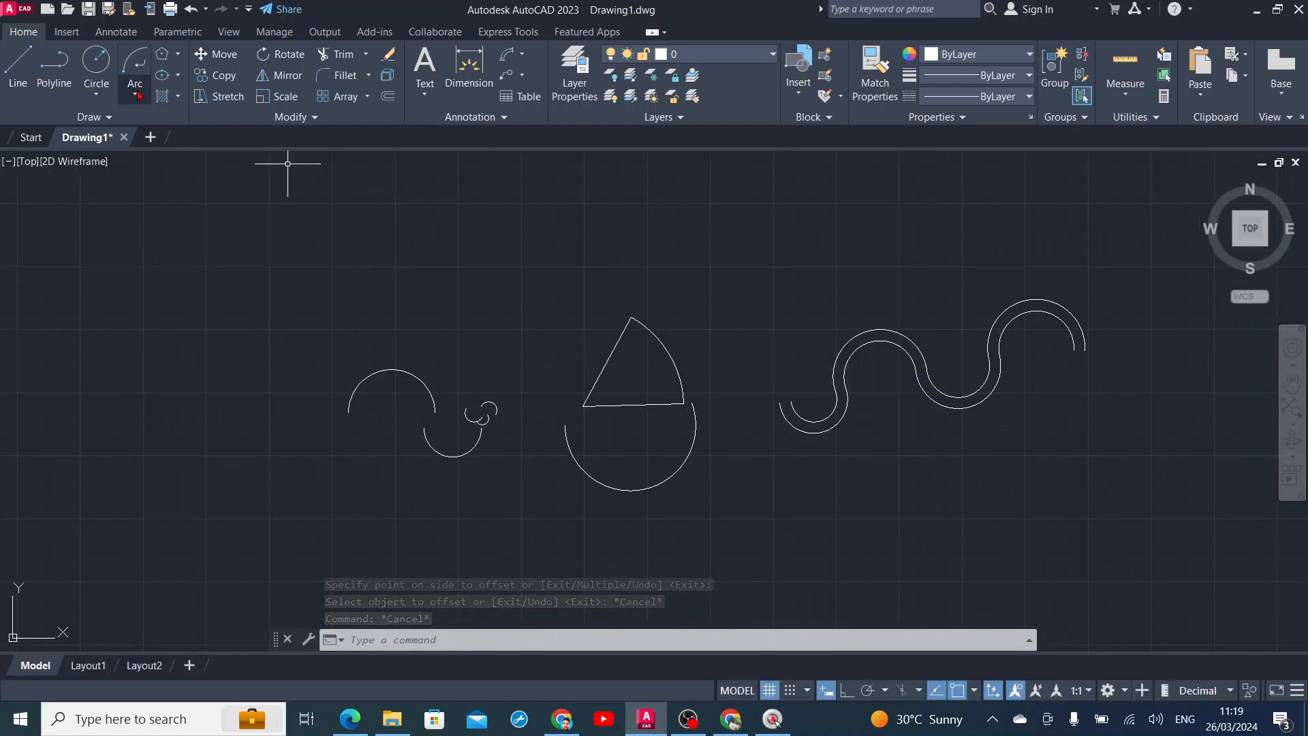
pyautogui.click(138, 96)
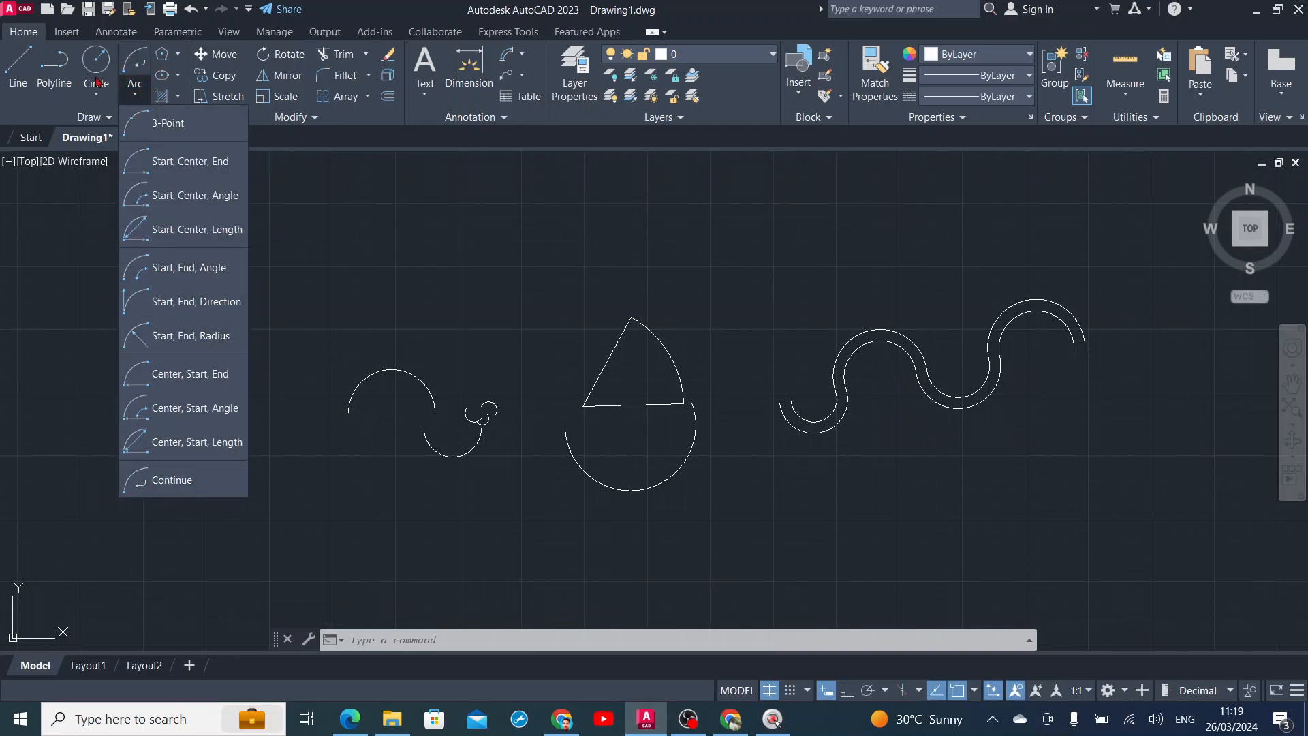
pyautogui.press('Escape')
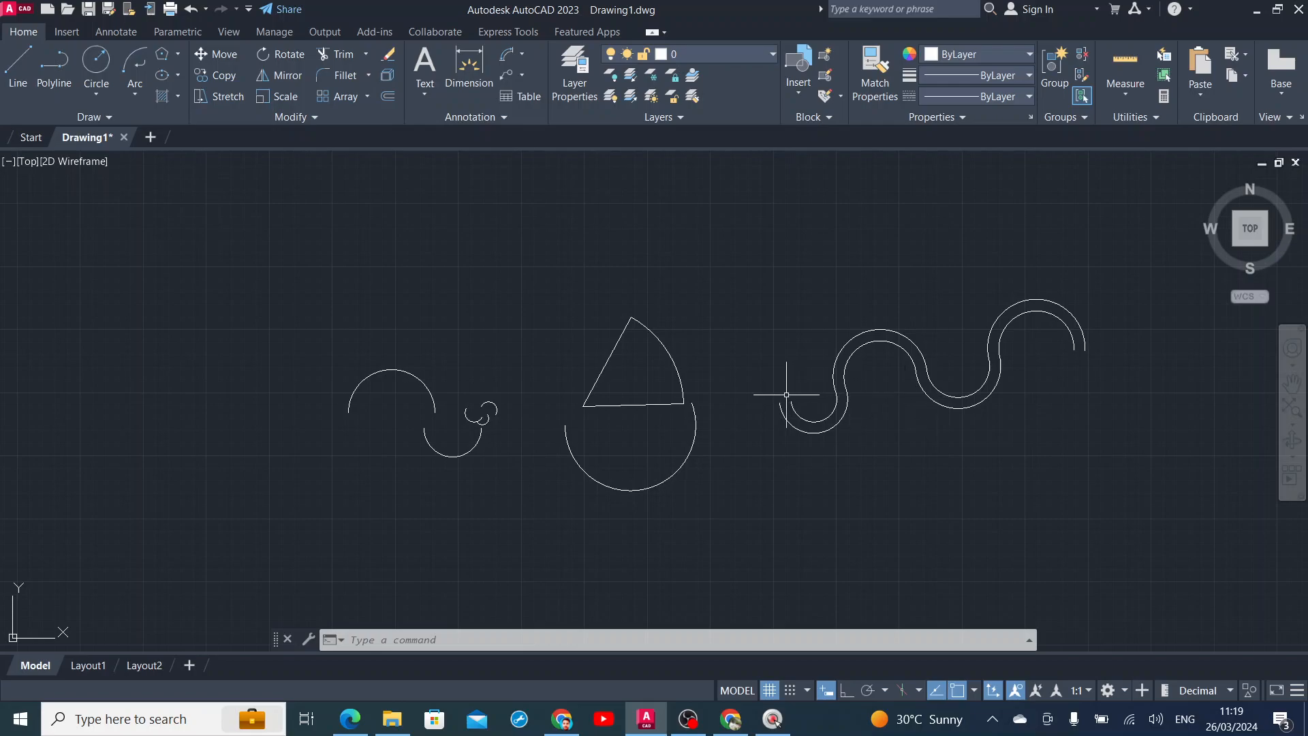
pyautogui.click(178, 76)
pyautogui.press('Escape')
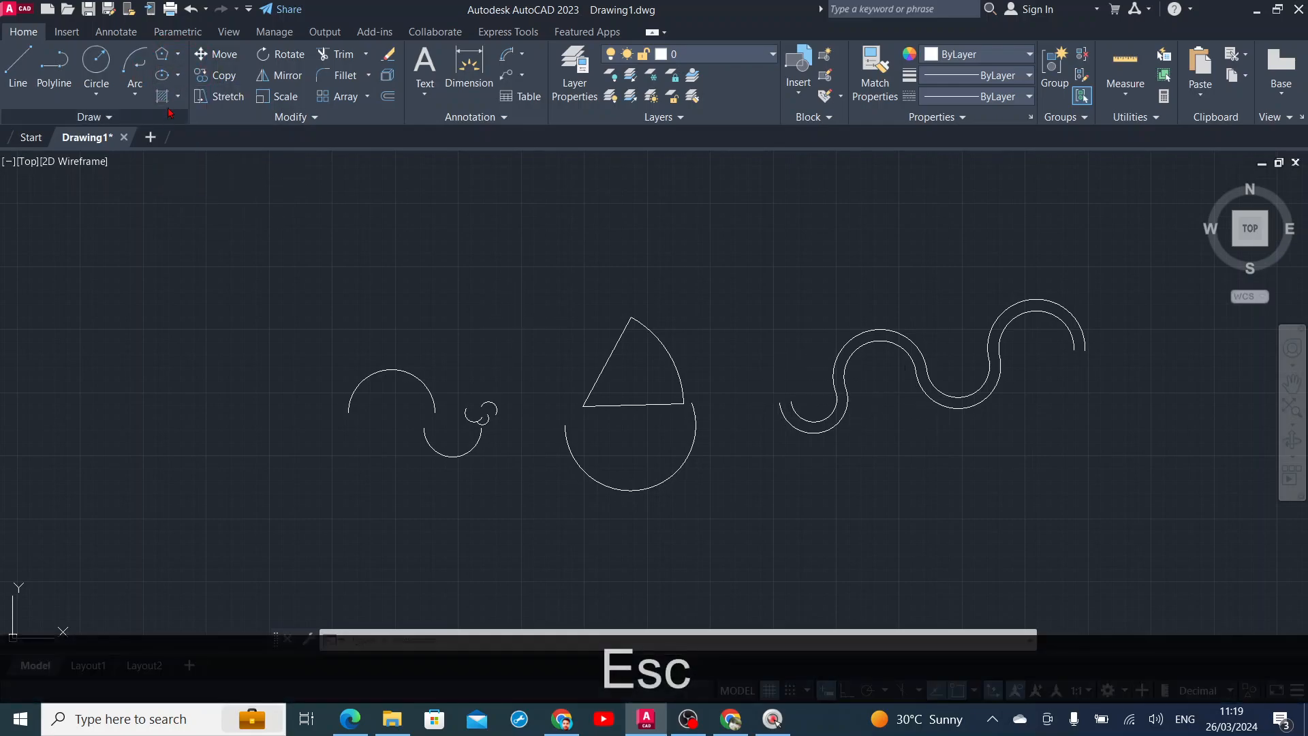
pyautogui.click(135, 94)
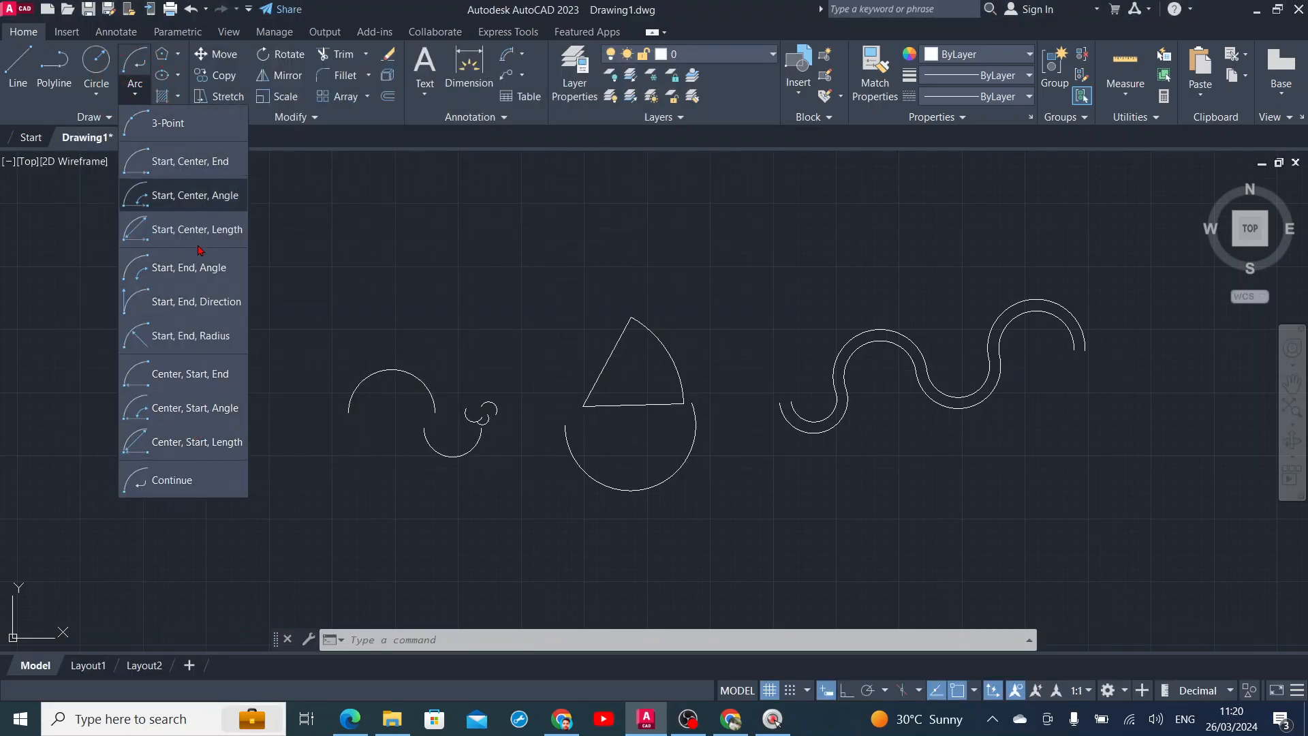
pyautogui.press('Escape')
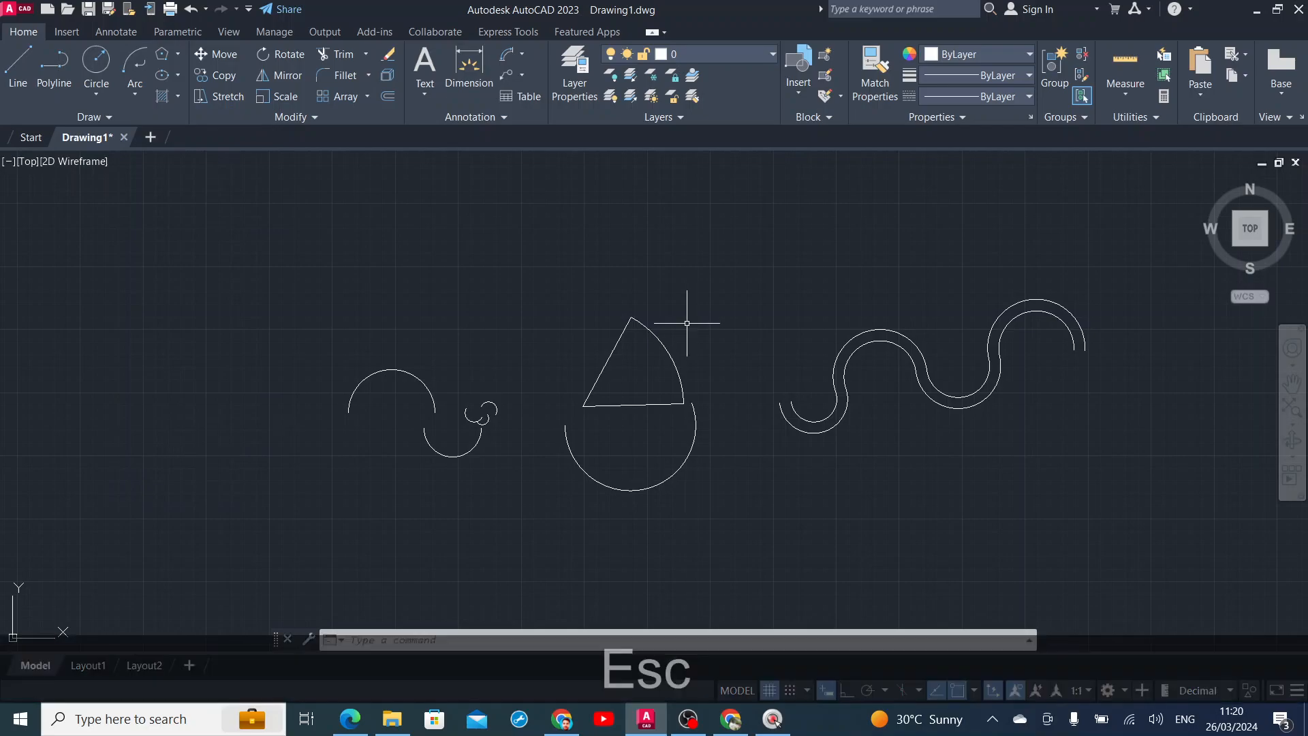
# Delete all the practice arcs, the wedge and the parallel wave from the drawing.
pyautogui.click(1120, 255)
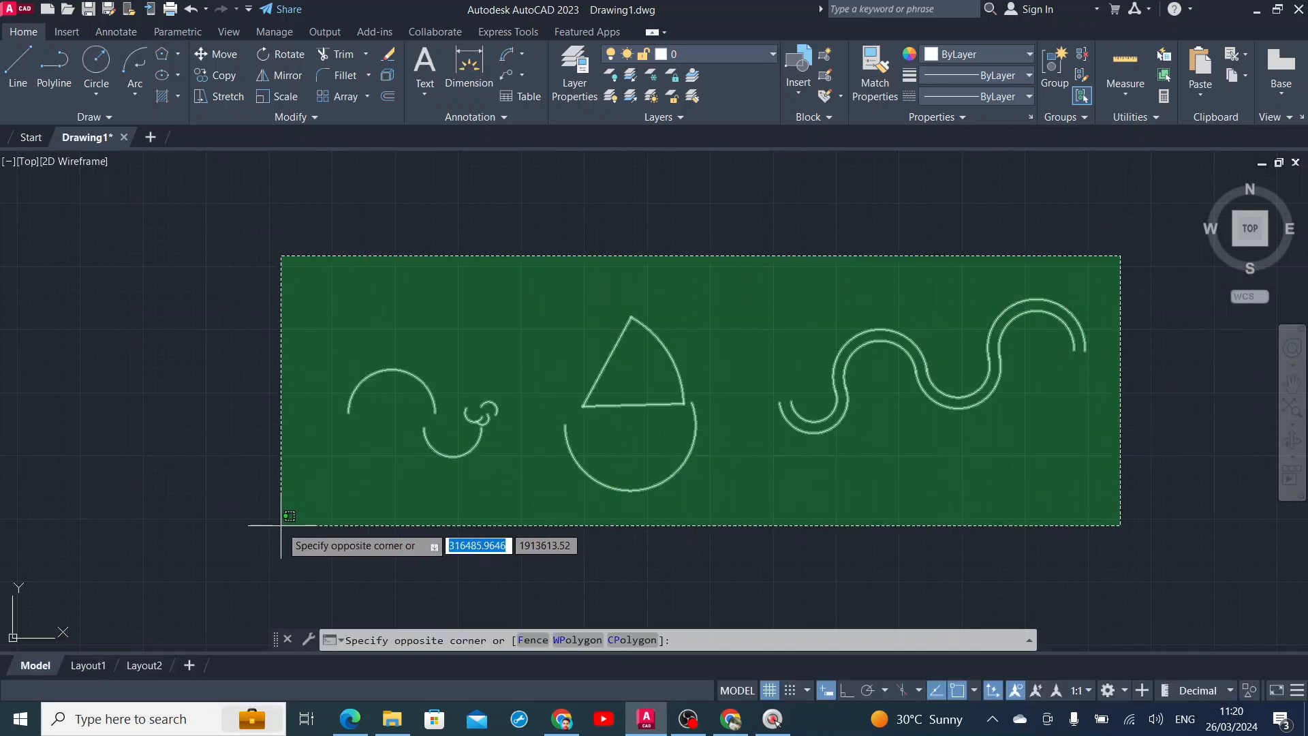
pyautogui.click(281, 525)
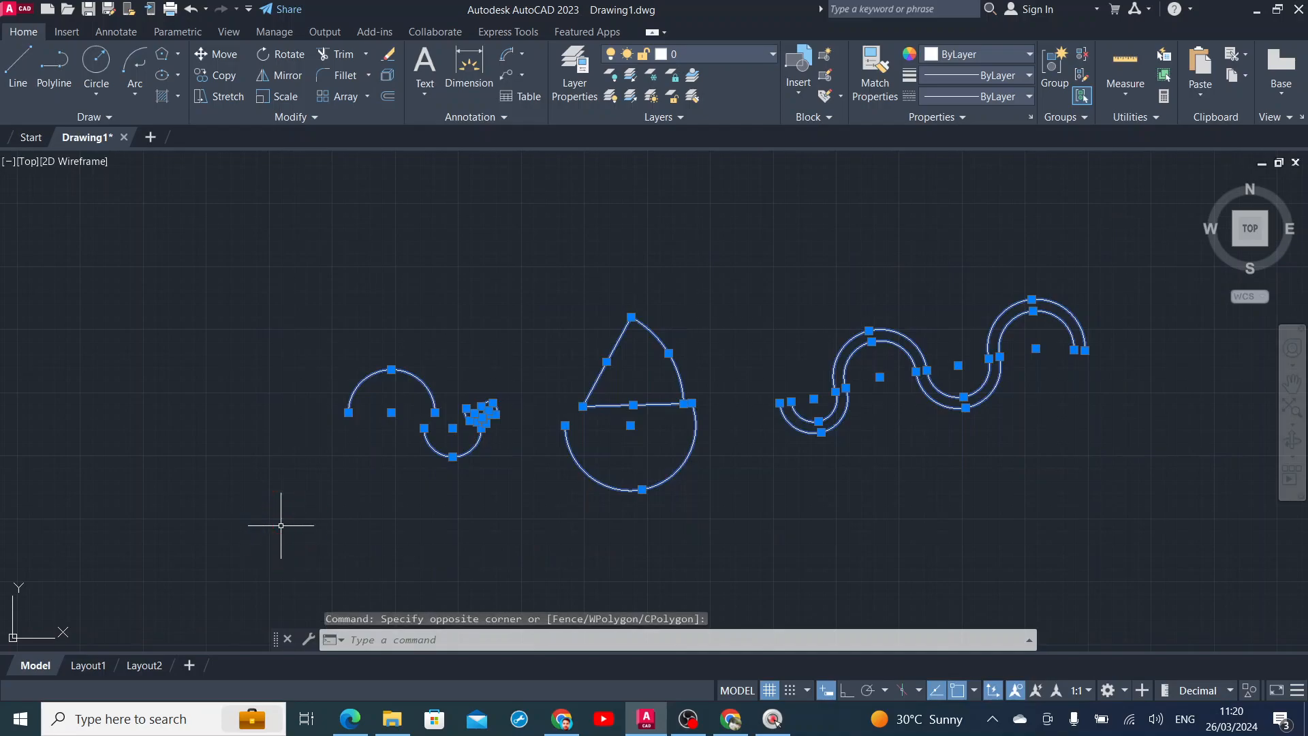
pyautogui.press('Delete')
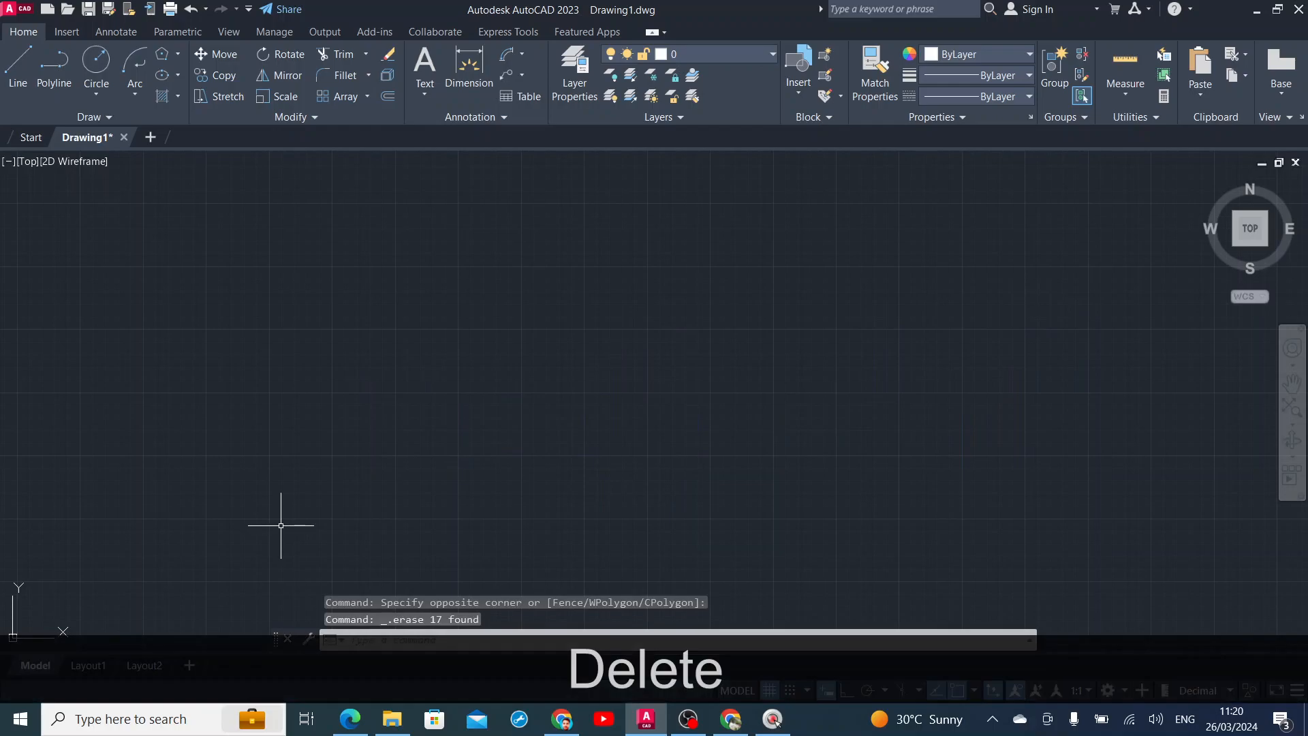
pyautogui.click(680, 728)
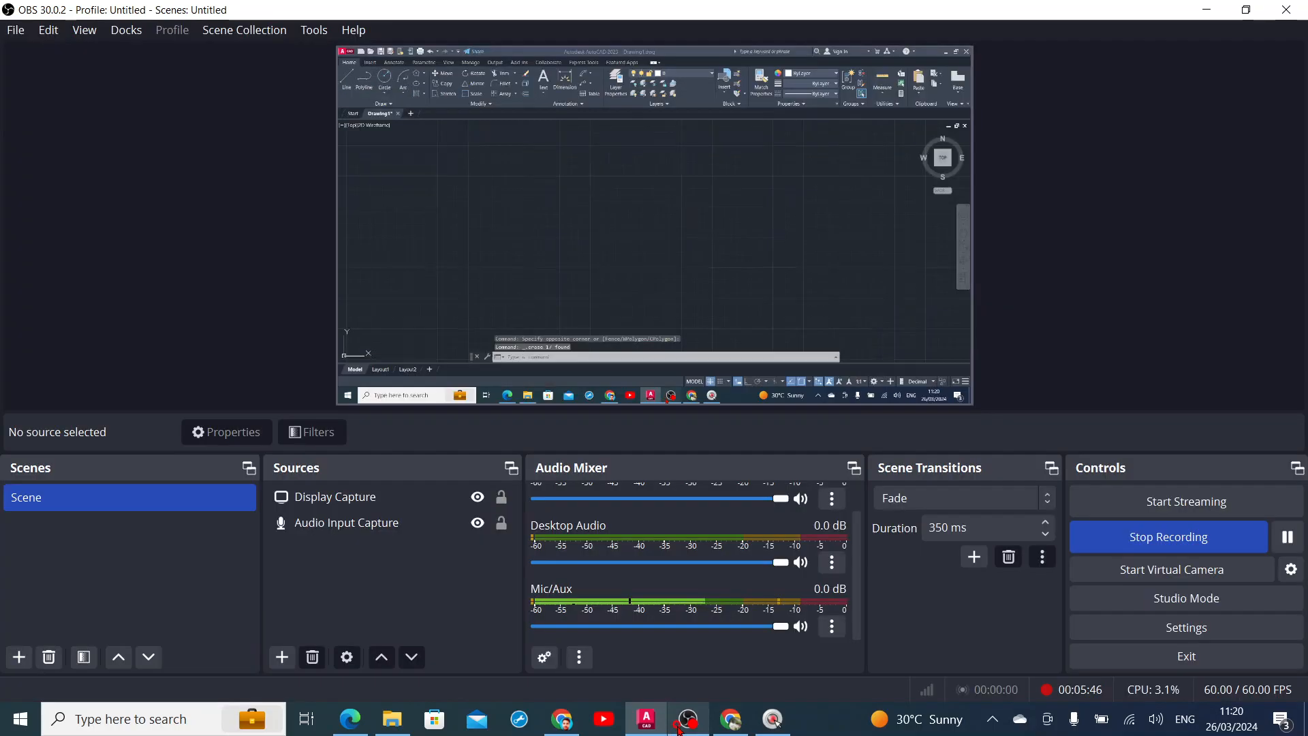